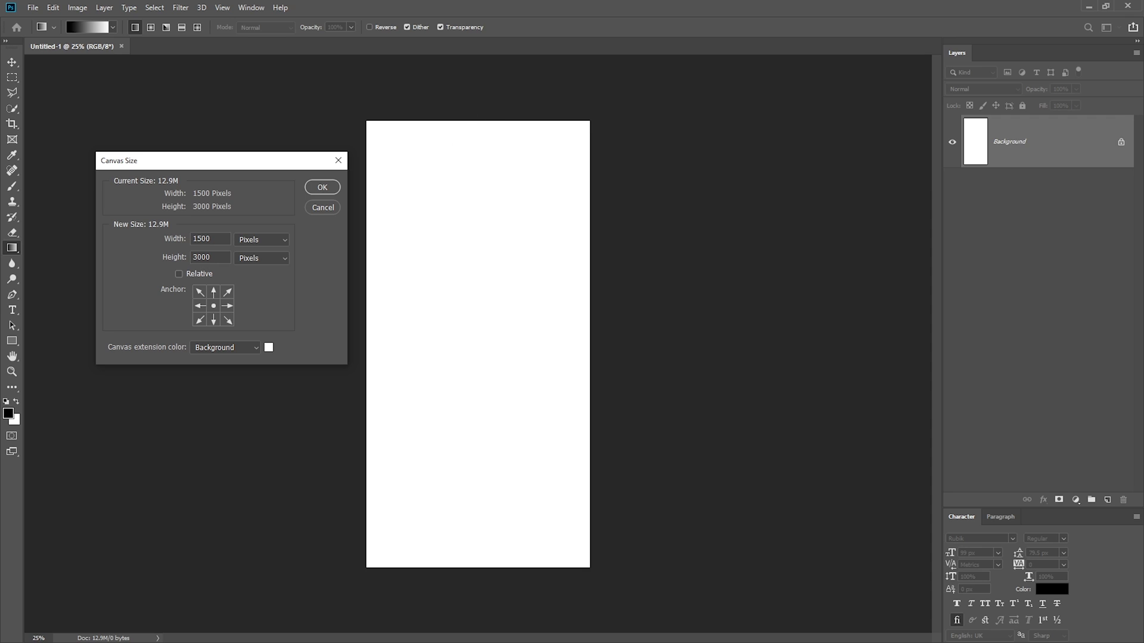
- Fill the Photoshop canvas with rendered Difference Clouds
key(Escape)
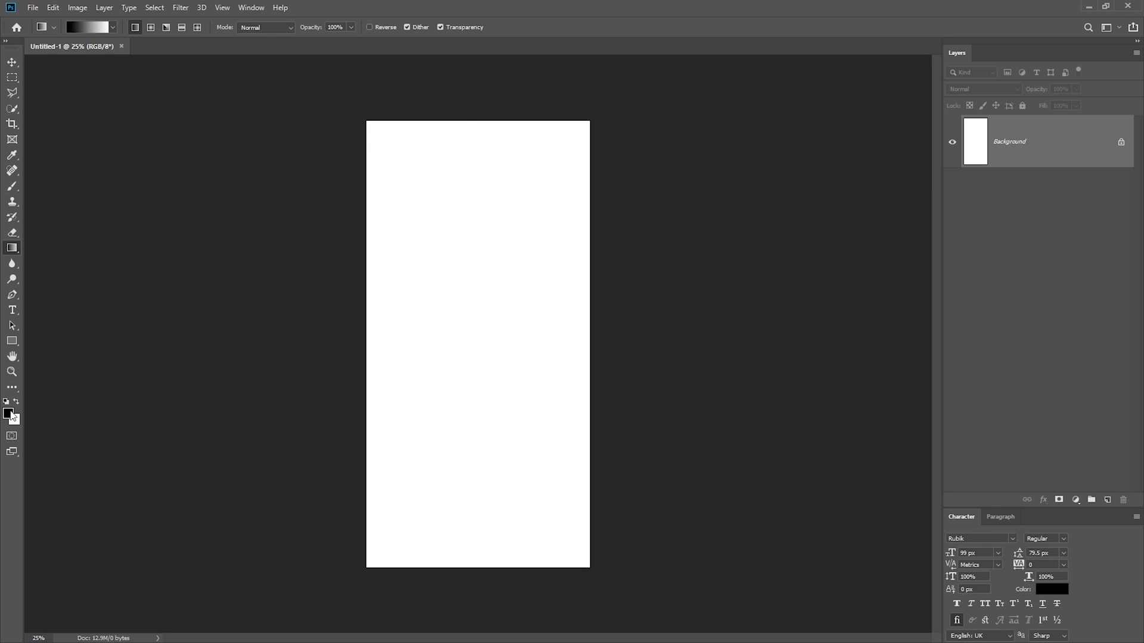
click(185, 9)
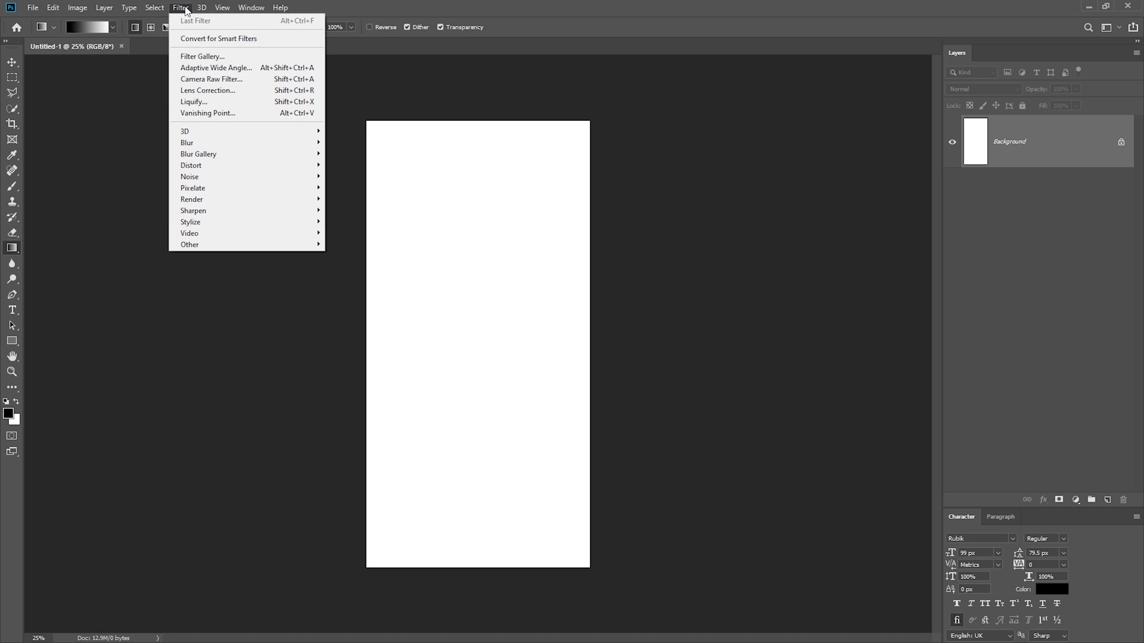
mouse_move(240, 204)
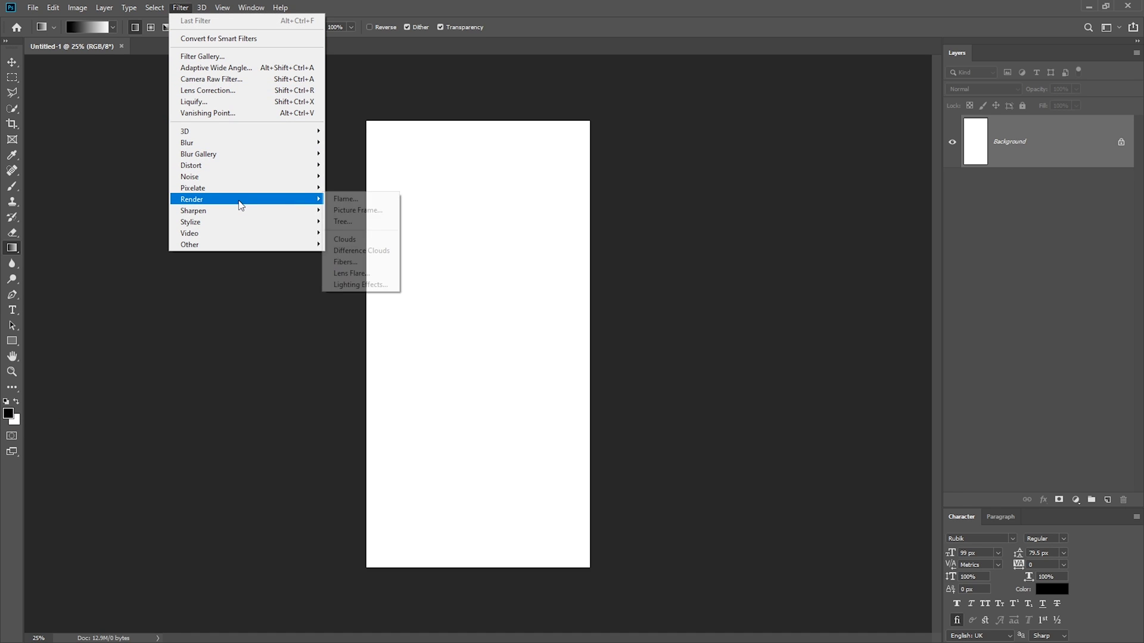
click(379, 251)
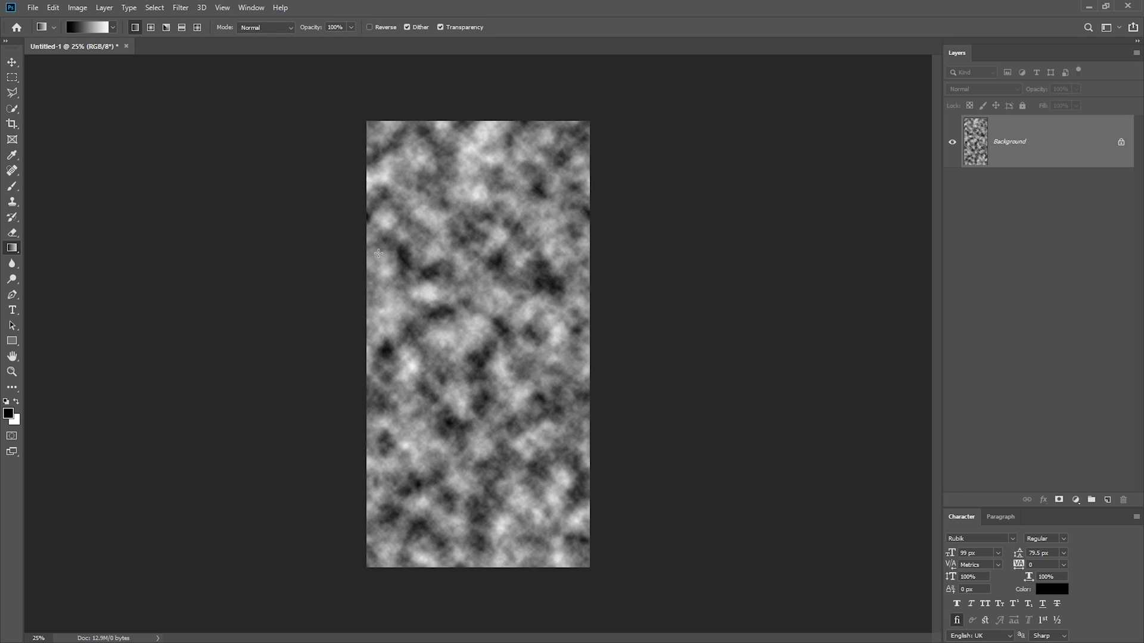
- Apply the Fibers filter with Variance 16 and Strength 4 for vertical streaks
click(184, 9)
mouse_move(230, 199)
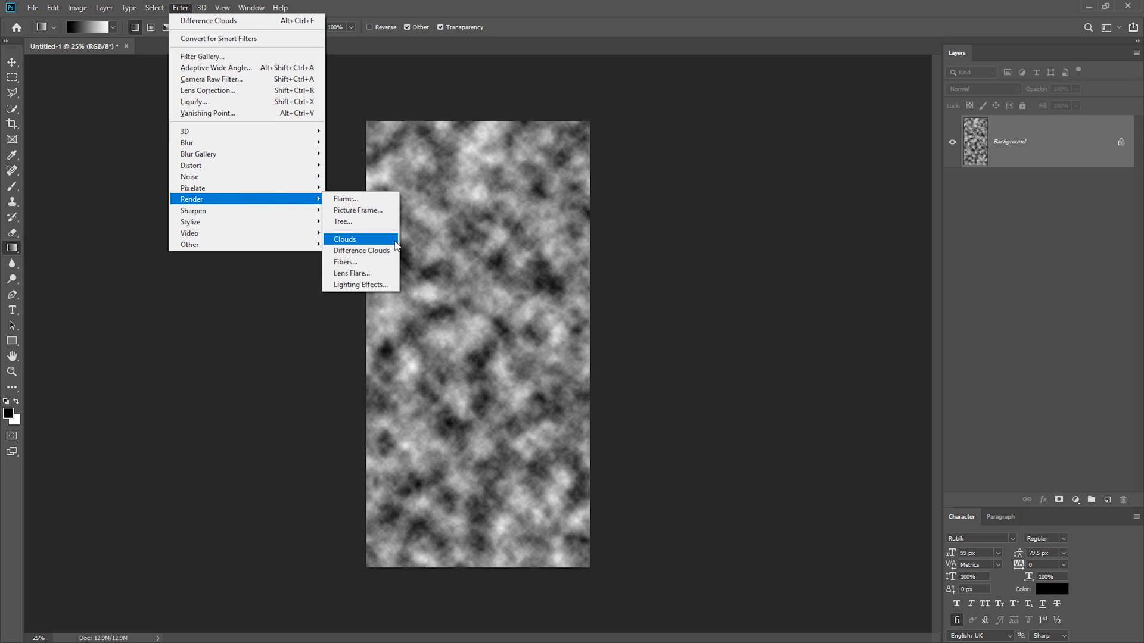
click(382, 262)
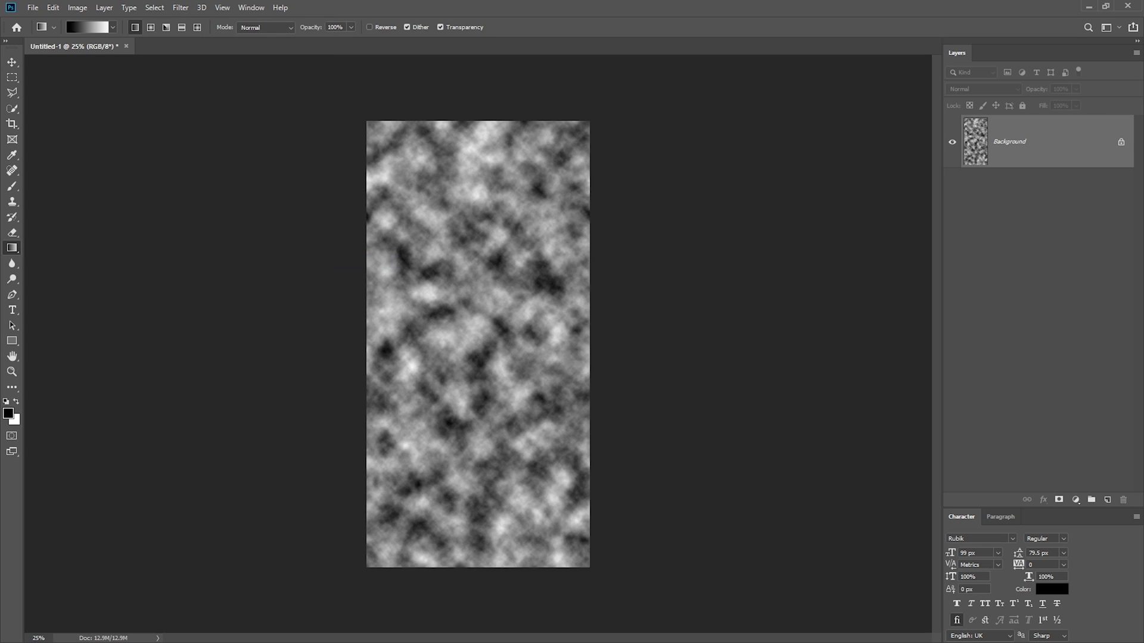
drag(656, 108, 682, 104)
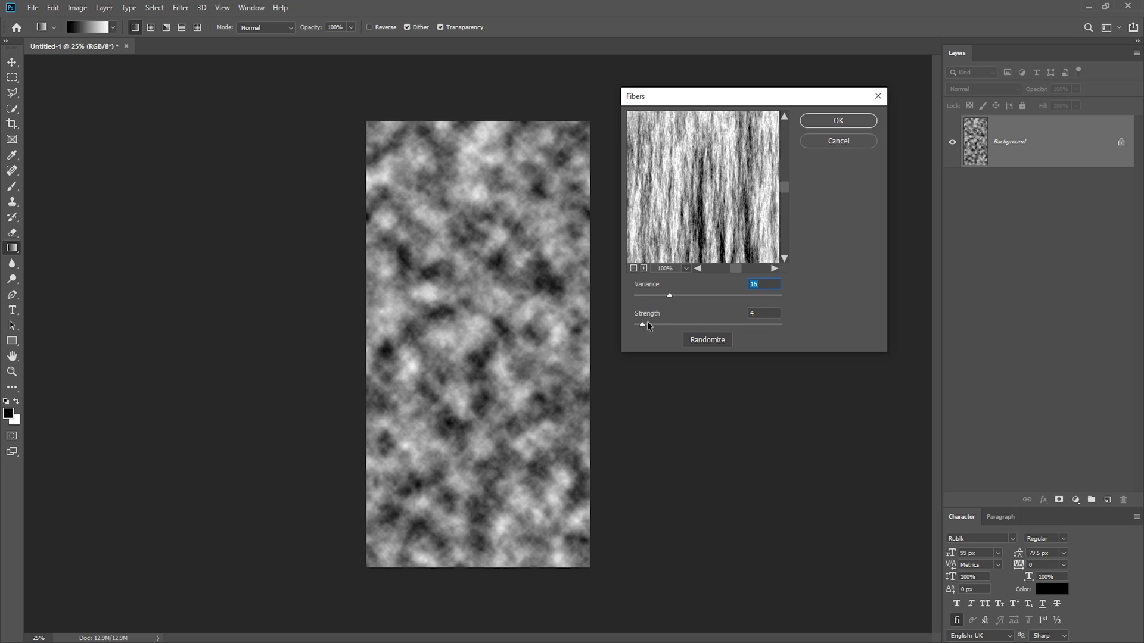
click(841, 120)
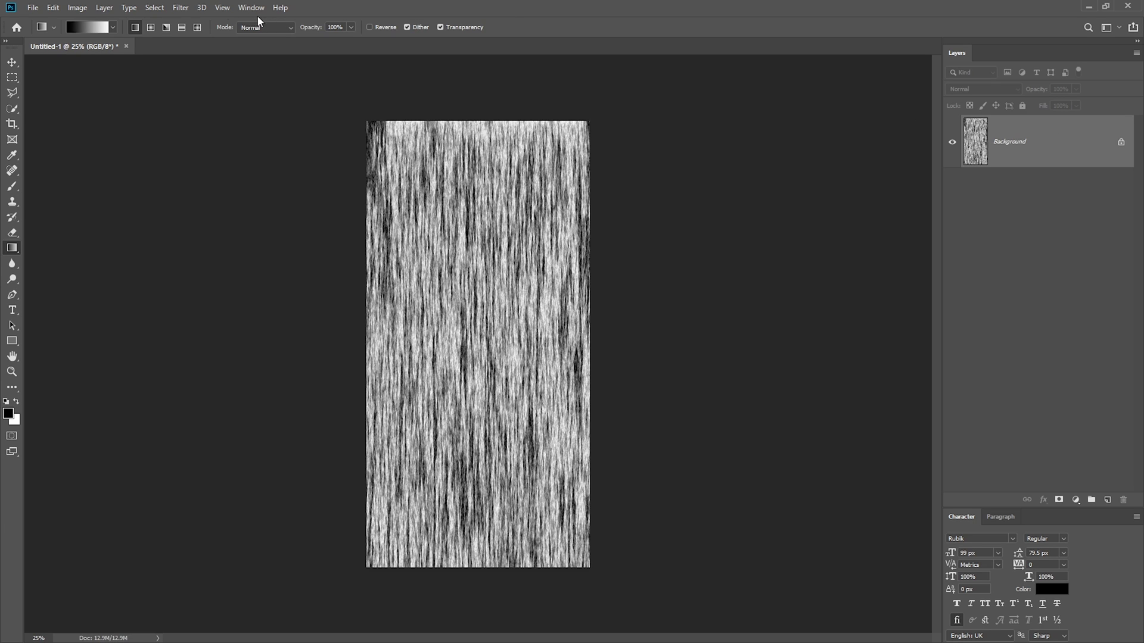
click(181, 7)
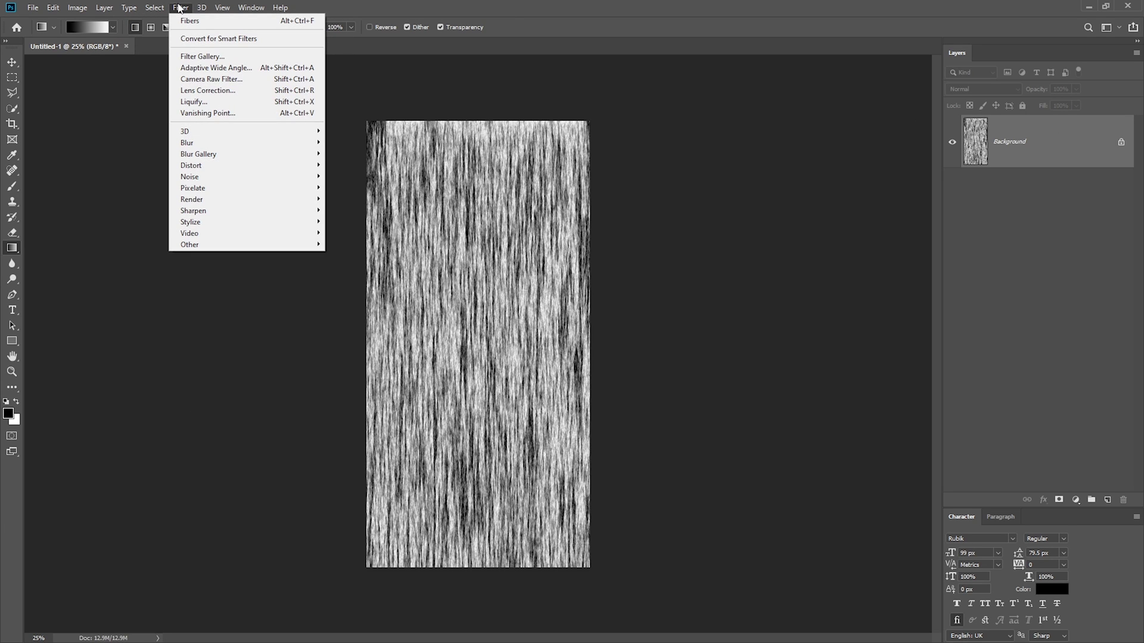
- Swirl the fibers with Liquify's Forward Warp into flowing grey marble waves
click(205, 102)
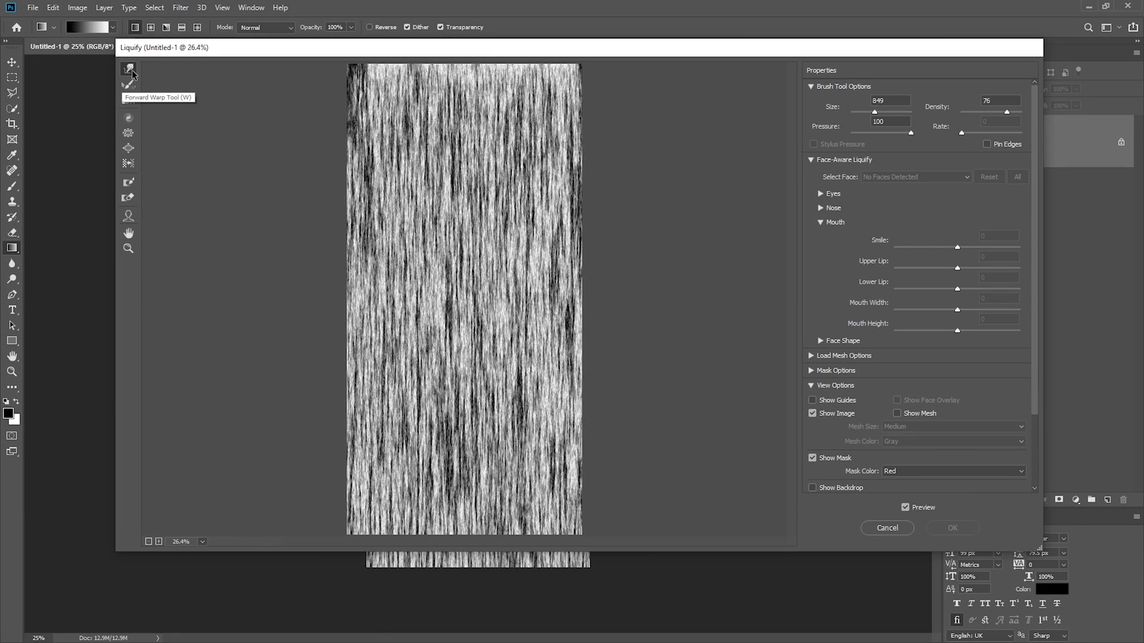
mouse_move(477, 179)
mouse_down()
mouse_move(334, 128)
mouse_move(446, 119)
mouse_move(488, 176)
mouse_move(619, 192)
mouse_move(287, 280)
mouse_move(631, 306)
mouse_move(366, 407)
mouse_move(333, 461)
mouse_move(453, 476)
mouse_move(507, 452)
mouse_move(287, 298)
mouse_move(477, 197)
mouse_move(453, 381)
mouse_move(334, 120)
mouse_up()
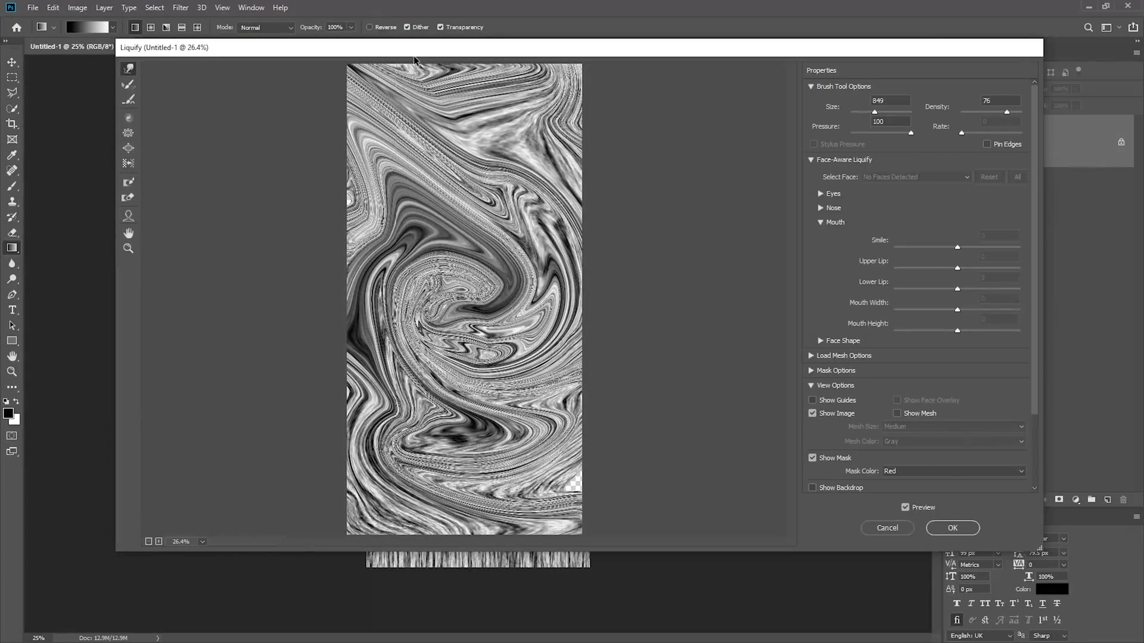
mouse_move(414, 60)
mouse_down()
mouse_move(518, 111)
mouse_move(732, 64)
mouse_move(527, 218)
mouse_move(755, 226)
mouse_move(536, 297)
mouse_move(737, 411)
mouse_move(521, 365)
mouse_move(451, 333)
mouse_move(353, 462)
mouse_move(429, 287)
mouse_move(534, 485)
mouse_move(450, 463)
mouse_move(421, 348)
mouse_move(403, 443)
mouse_move(284, 398)
mouse_move(709, 400)
mouse_move(491, 318)
mouse_move(423, 278)
mouse_move(375, 225)
mouse_move(406, 329)
mouse_move(283, 355)
mouse_move(423, 366)
mouse_move(390, 387)
mouse_move(290, 398)
mouse_move(421, 462)
mouse_move(299, 503)
mouse_move(400, 268)
mouse_move(384, 200)
mouse_move(559, 199)
mouse_move(546, 217)
mouse_move(754, 177)
mouse_move(431, 257)
mouse_move(386, 385)
mouse_move(356, 165)
mouse_move(268, 158)
mouse_move(346, 105)
mouse_move(436, 74)
mouse_move(536, 86)
mouse_move(664, 4)
mouse_move(626, 196)
mouse_move(570, 248)
mouse_move(777, 246)
mouse_move(612, 390)
mouse_move(569, 448)
mouse_move(572, 527)
mouse_move(547, 508)
mouse_move(486, 493)
mouse_move(468, 541)
mouse_move(427, 493)
mouse_move(362, 581)
mouse_move(381, 438)
mouse_move(357, 453)
mouse_up()
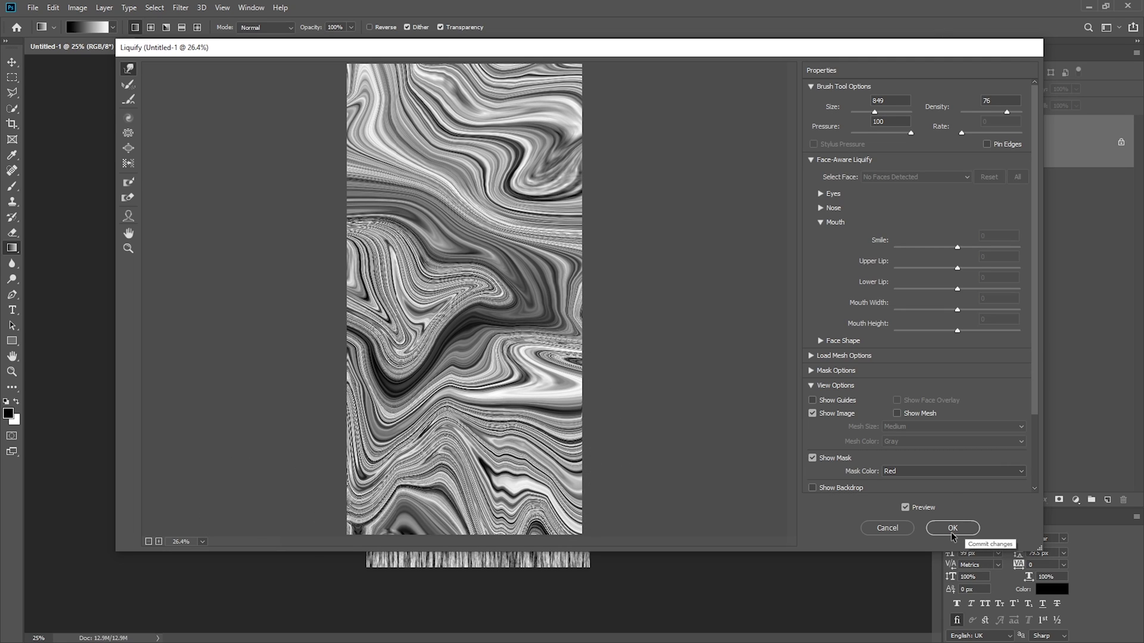
click(952, 528)
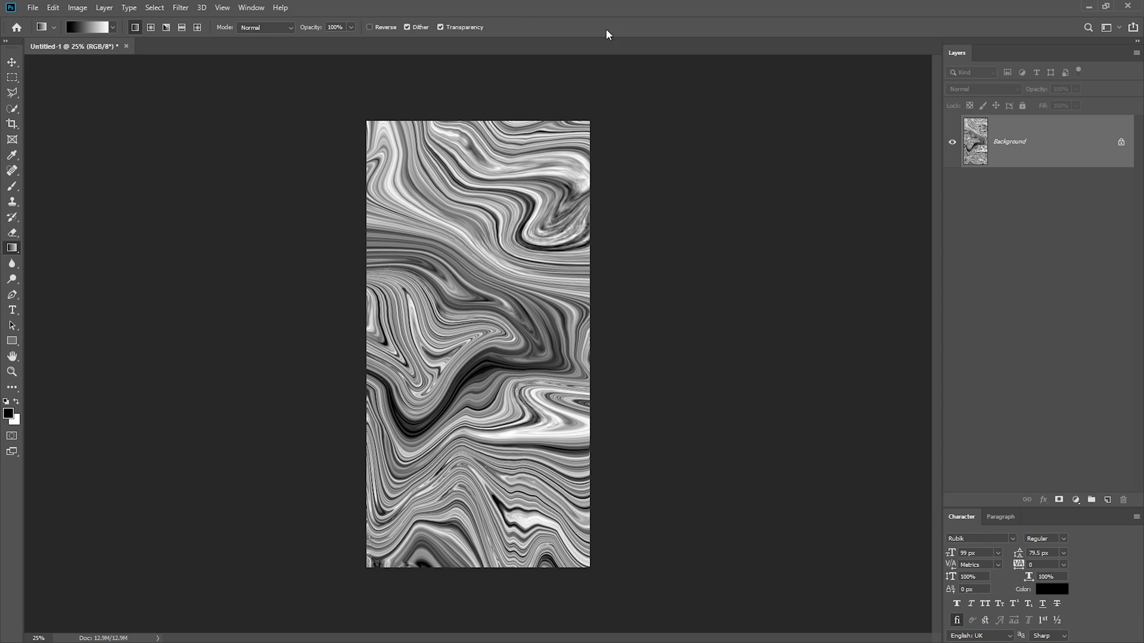
- Paste the whole marble image into the Coffee Label document, centred on the artboard
key(ctrl+a)
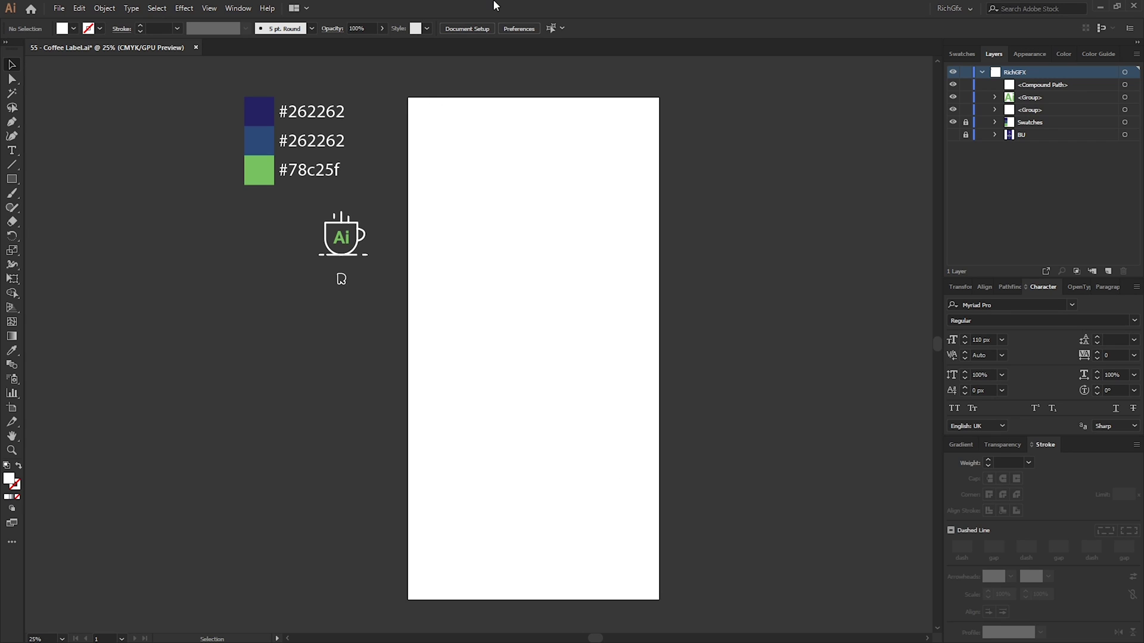
click(79, 8)
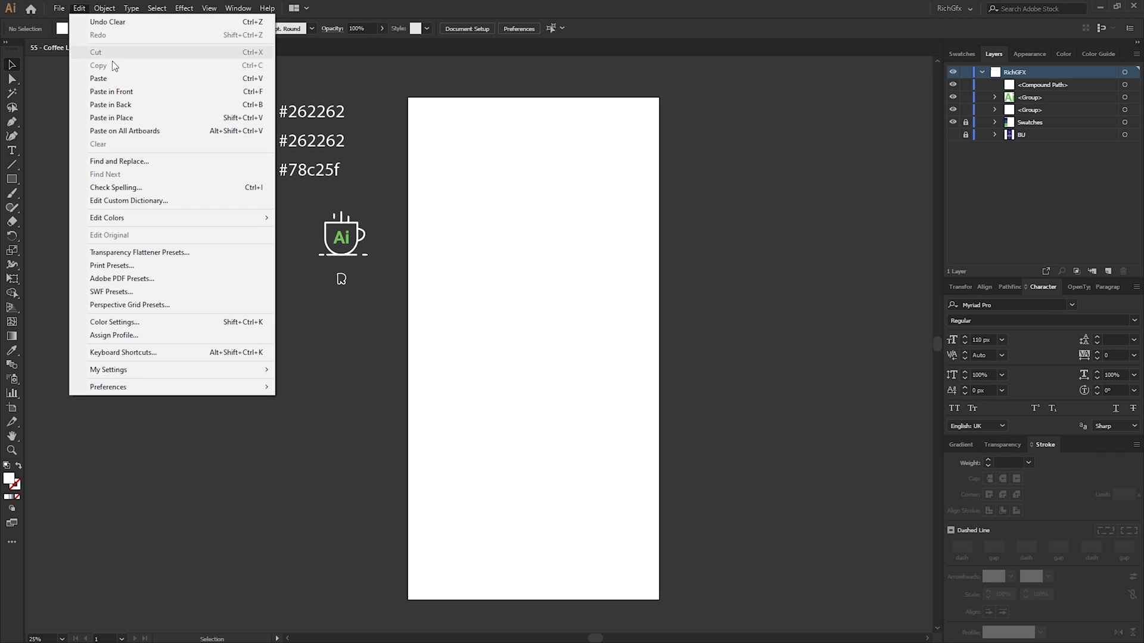
click(125, 76)
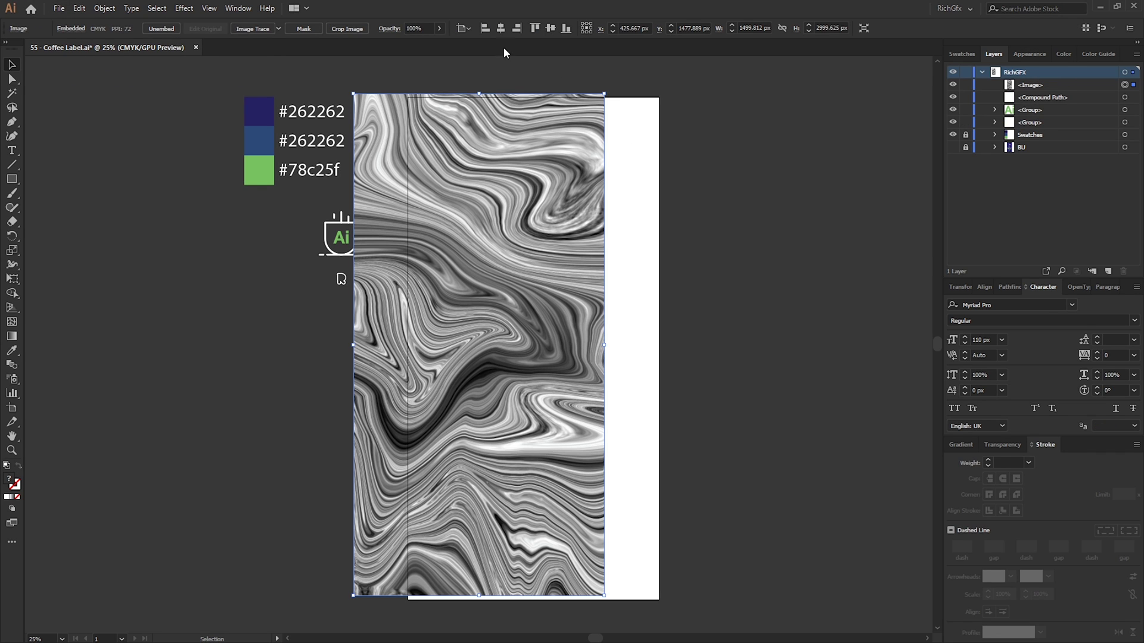
click(501, 28)
click(550, 28)
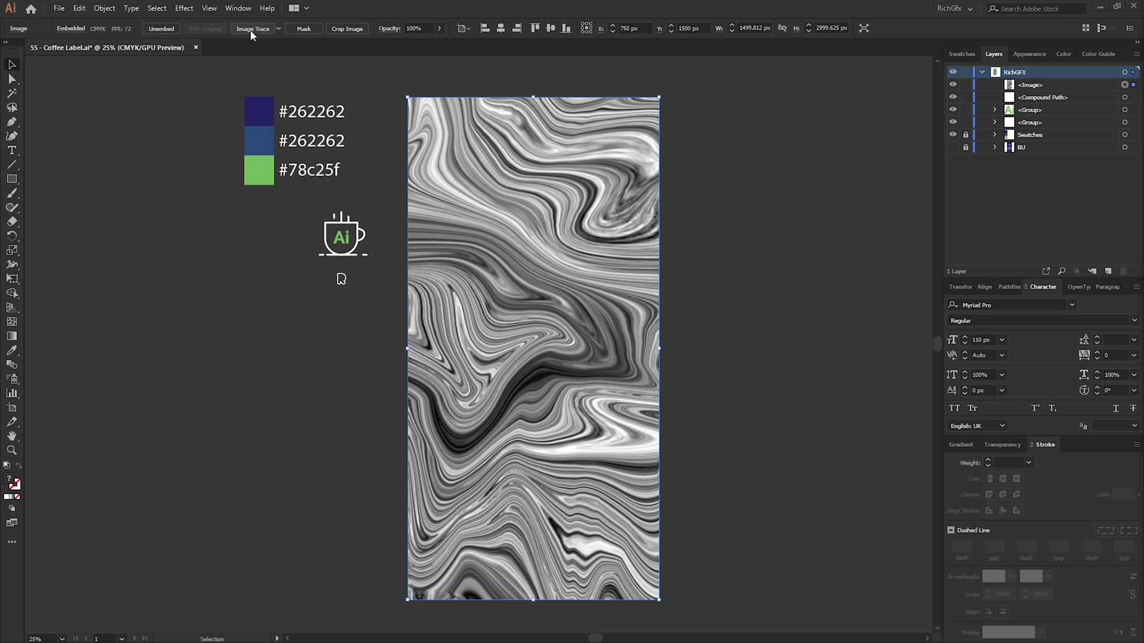
- Image Trace the marble in Black and White mode with Ignore White and preview it
click(240, 9)
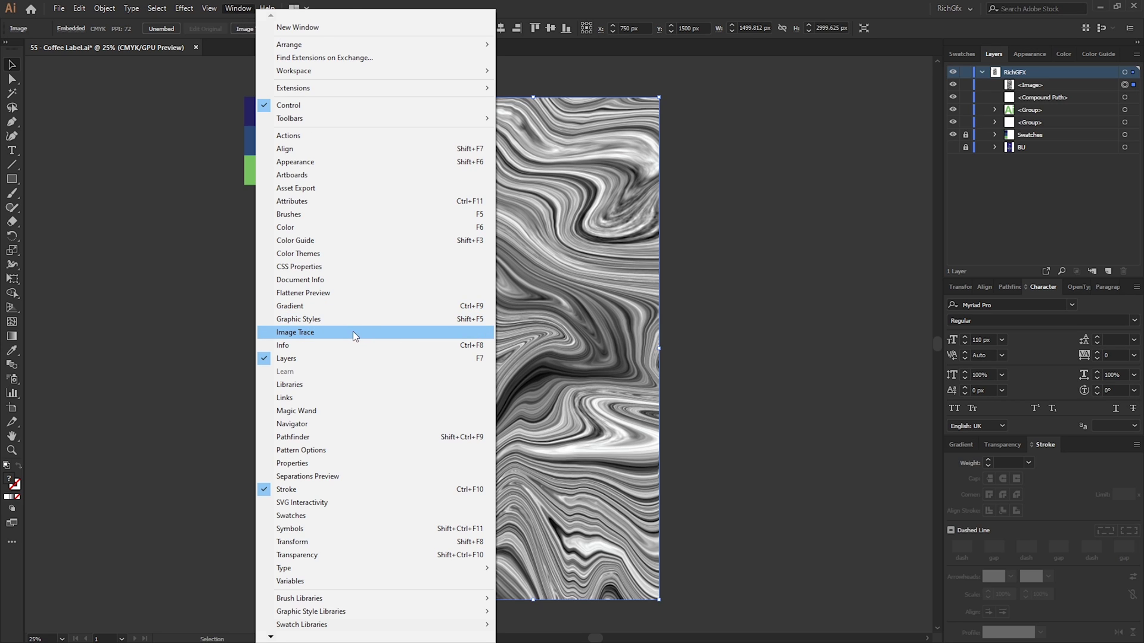
click(326, 338)
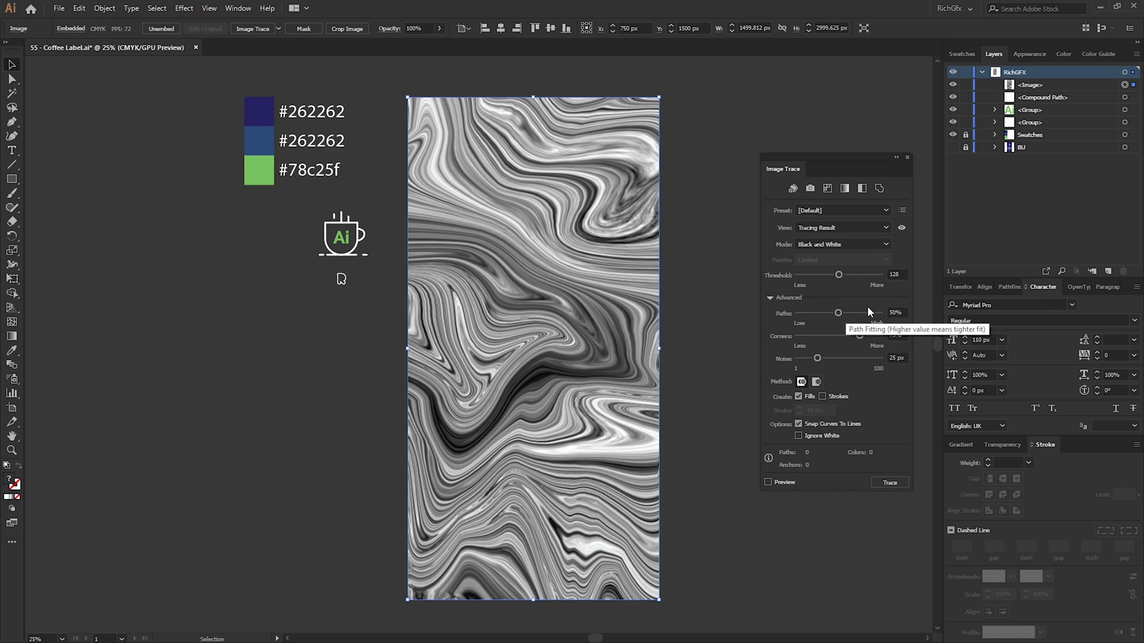
click(770, 298)
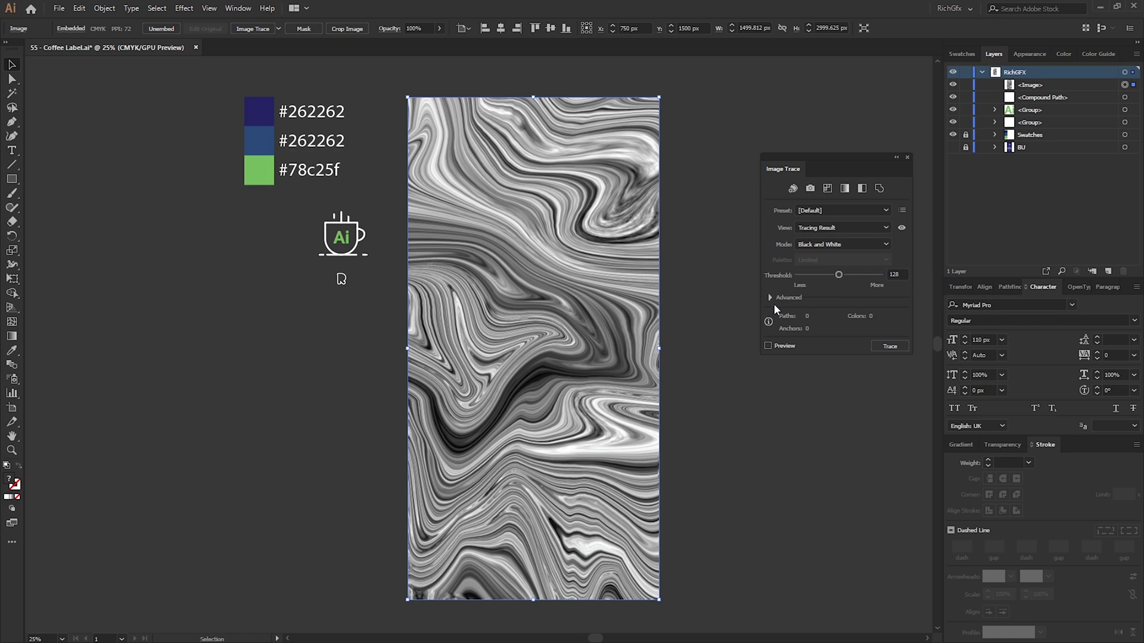
click(770, 297)
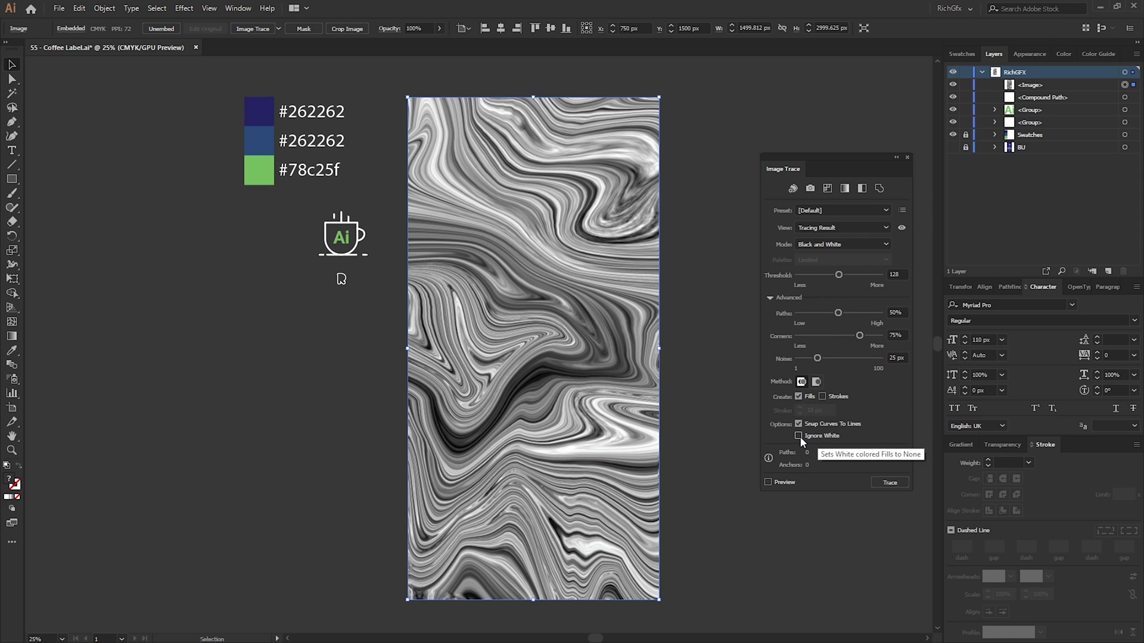
click(767, 482)
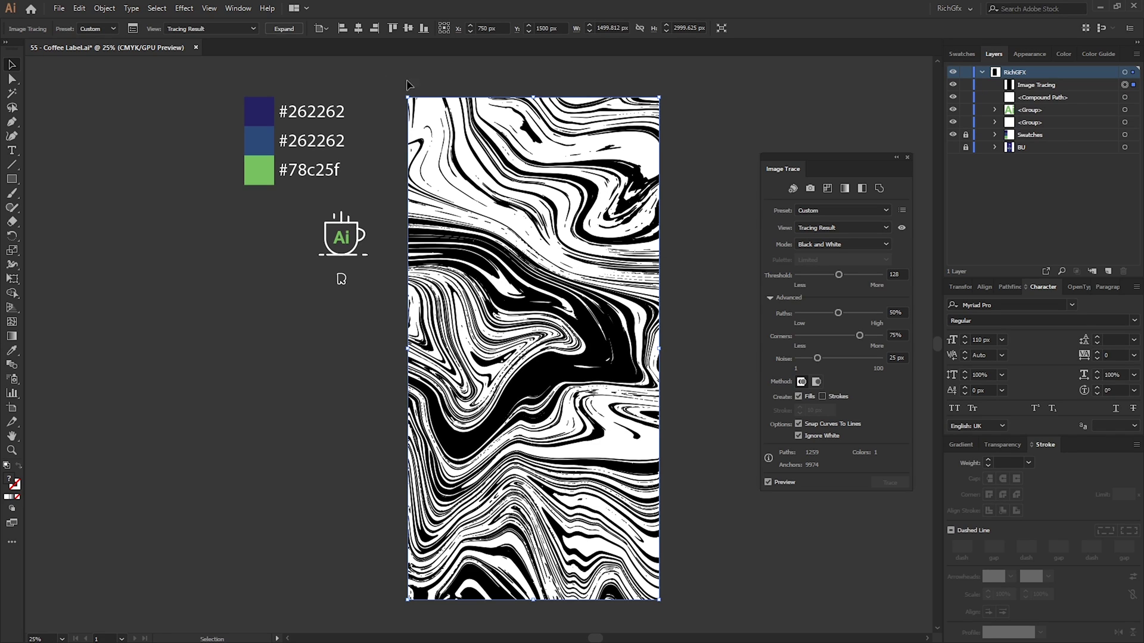
- Expand the marble trace into paths, undo an accidental move, and deselect
click(286, 29)
drag(603, 372, 416, 381)
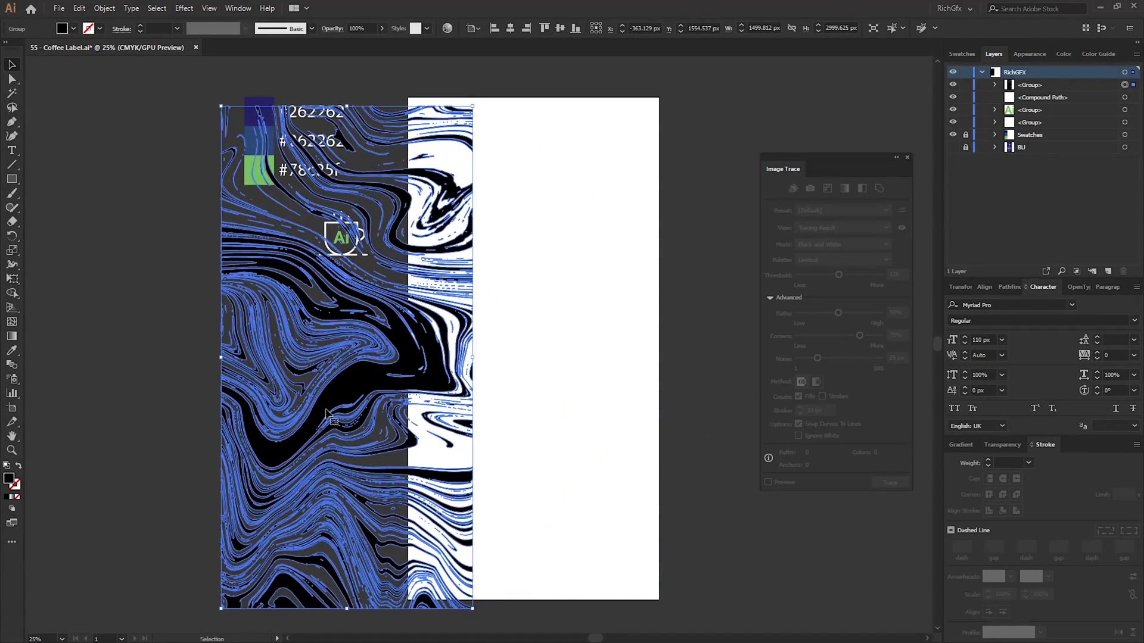
key(ctrl+z)
key(ctrl+shift+z)
key(a)
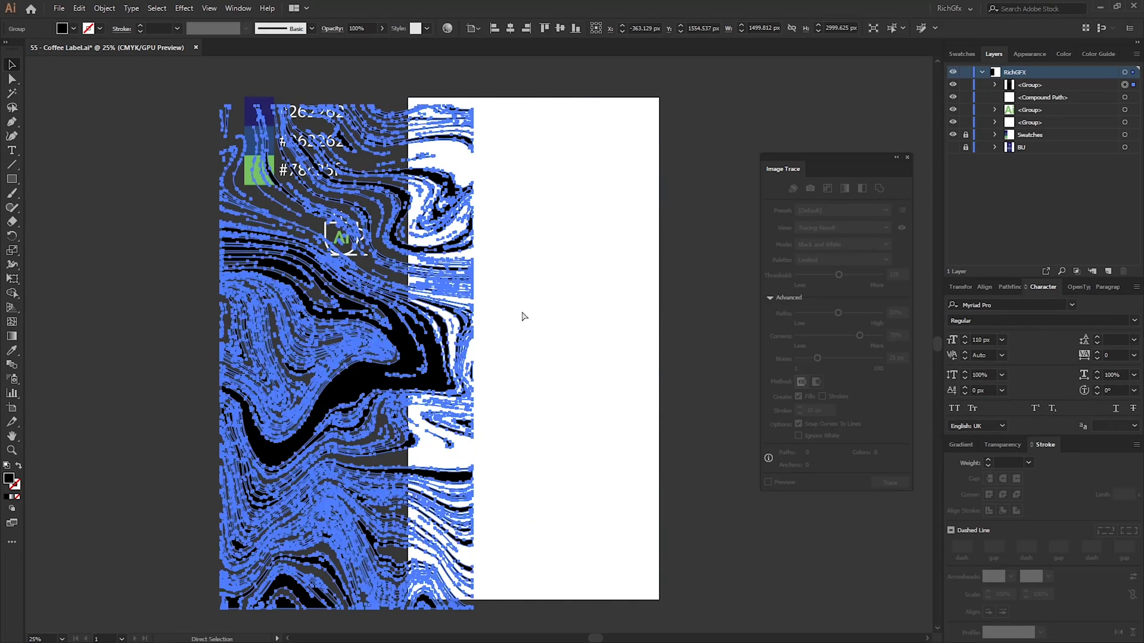
key(ctrl+z)
key(v)
click(766, 291)
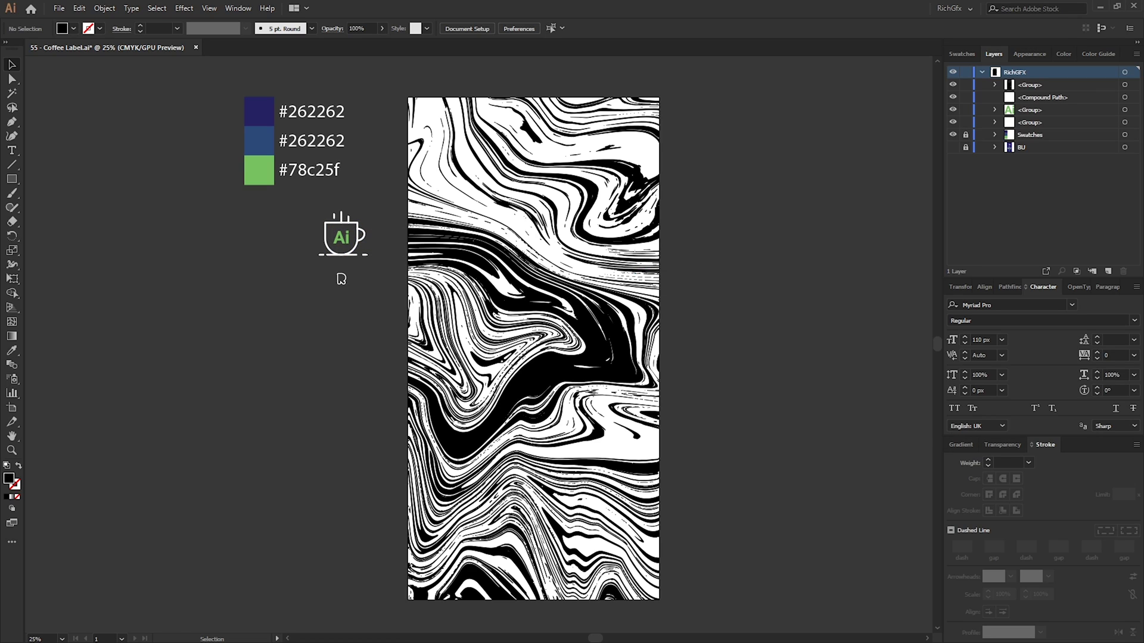
- Draw a 1500 × 3000 px rectangle
key(ctrl+z)
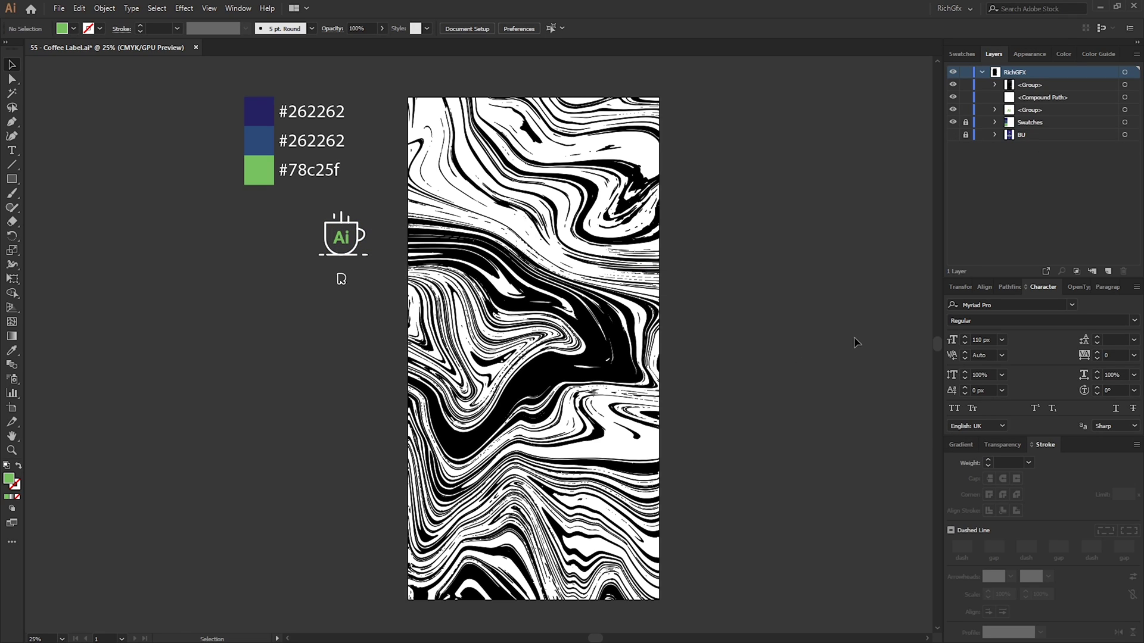
click(13, 179)
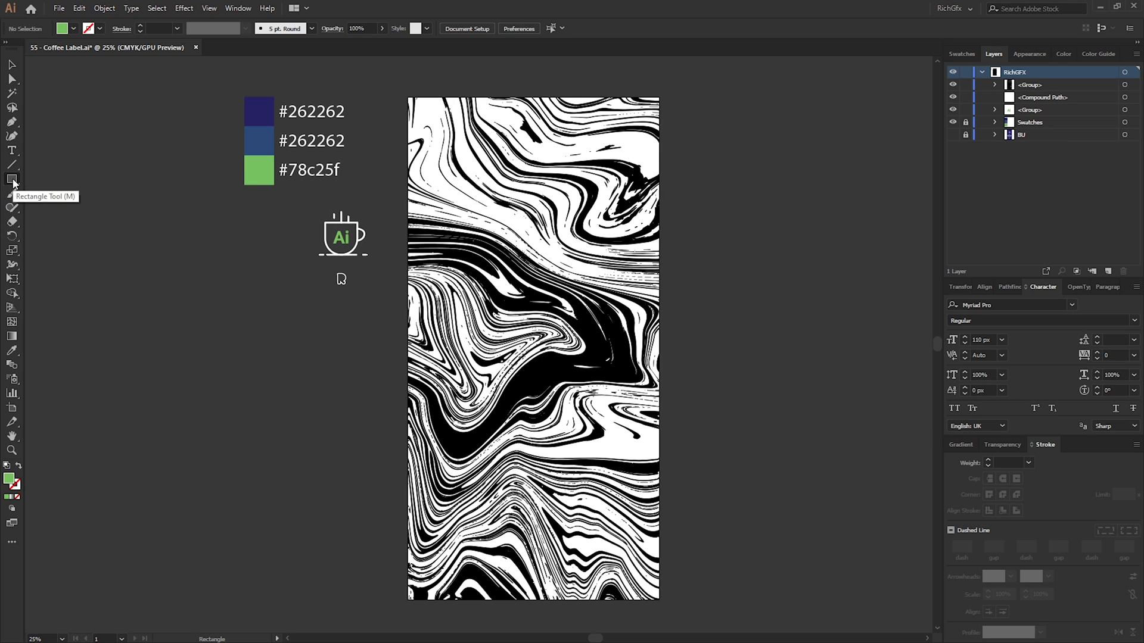
click(225, 356)
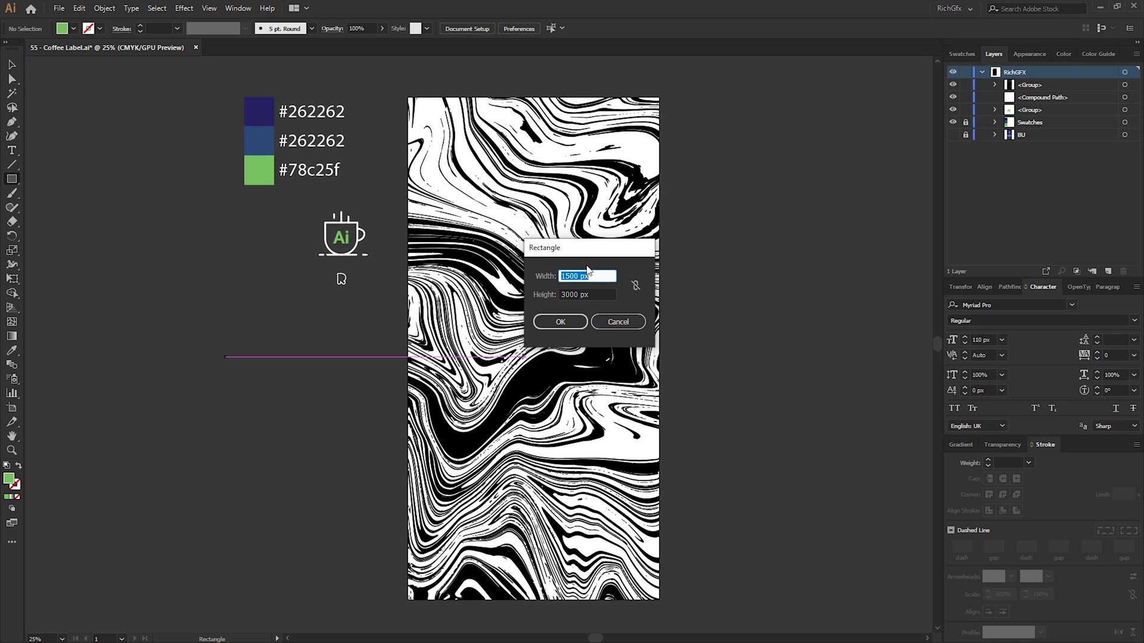
click(576, 322)
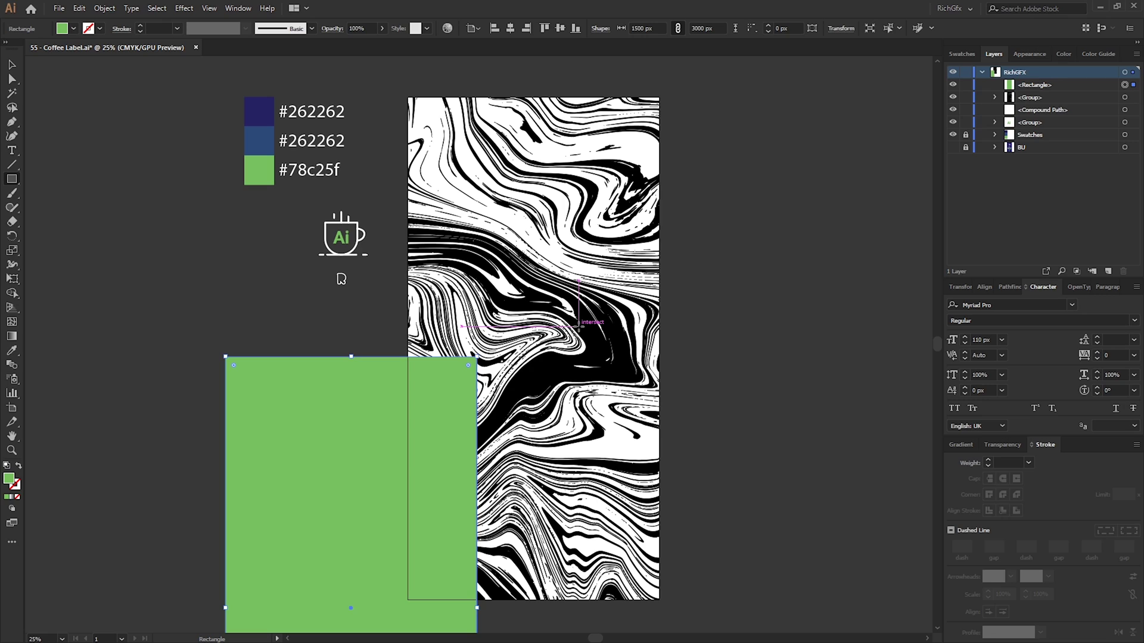
- Colour the rectangle navy #262262, align it over the artboard, and send it to the back
key(i)
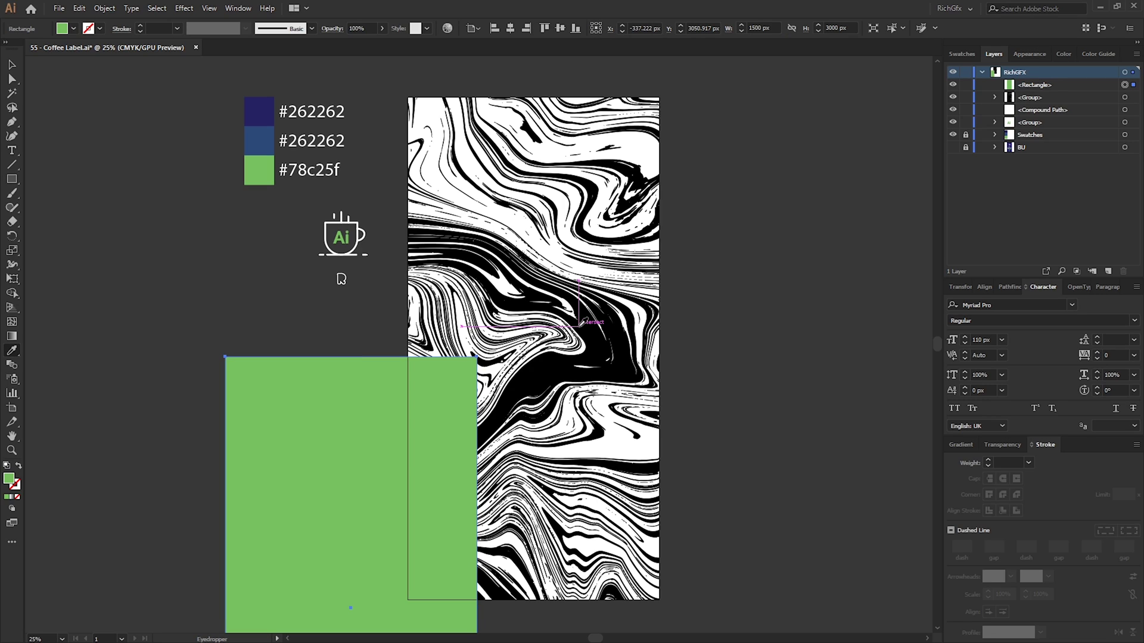
click(263, 109)
click(11, 65)
click(526, 28)
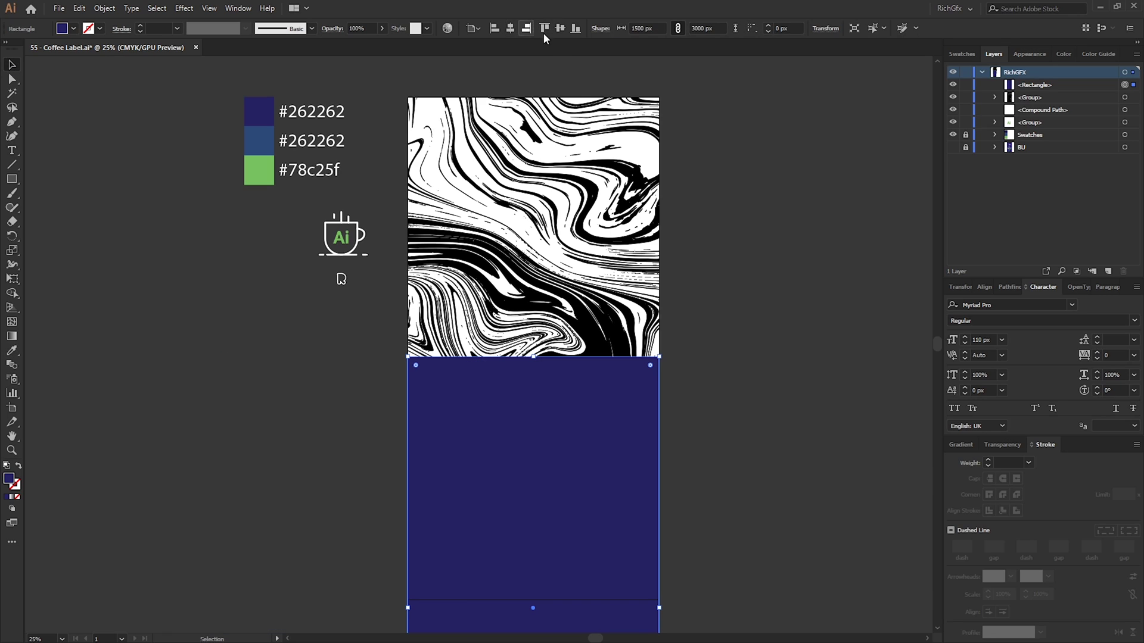
click(560, 28)
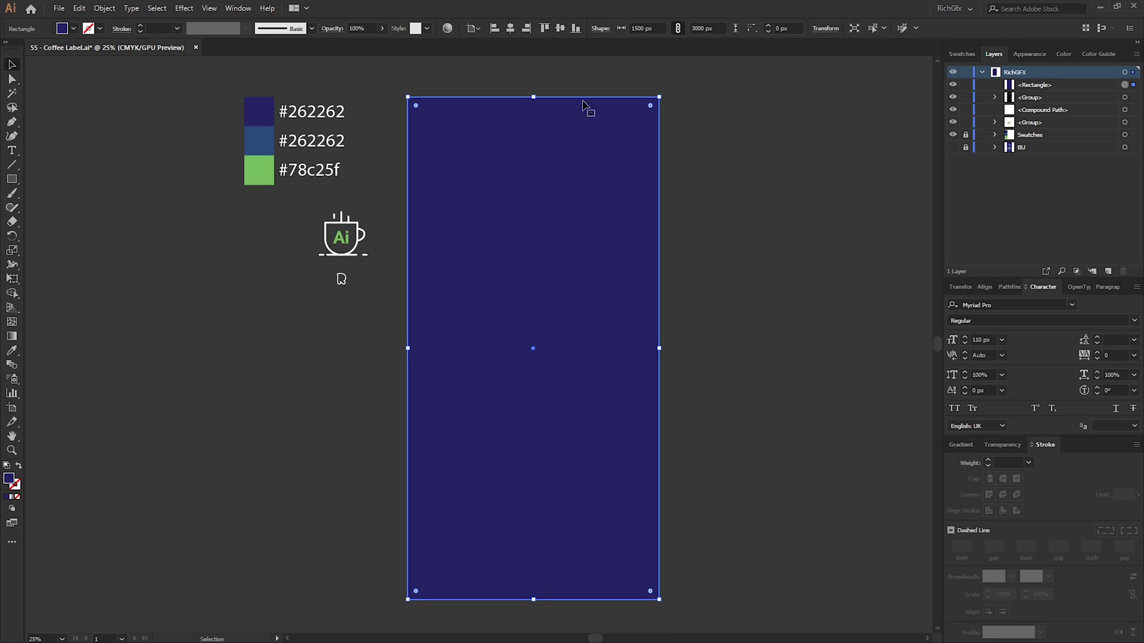
right_click(568, 258)
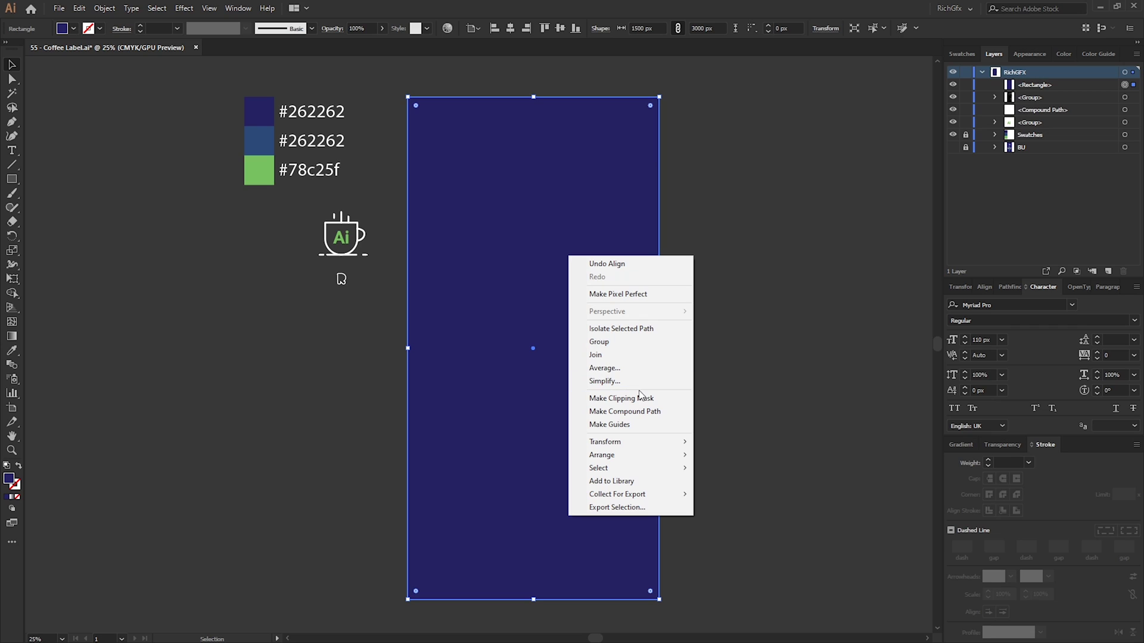
mouse_move(622, 452)
click(762, 494)
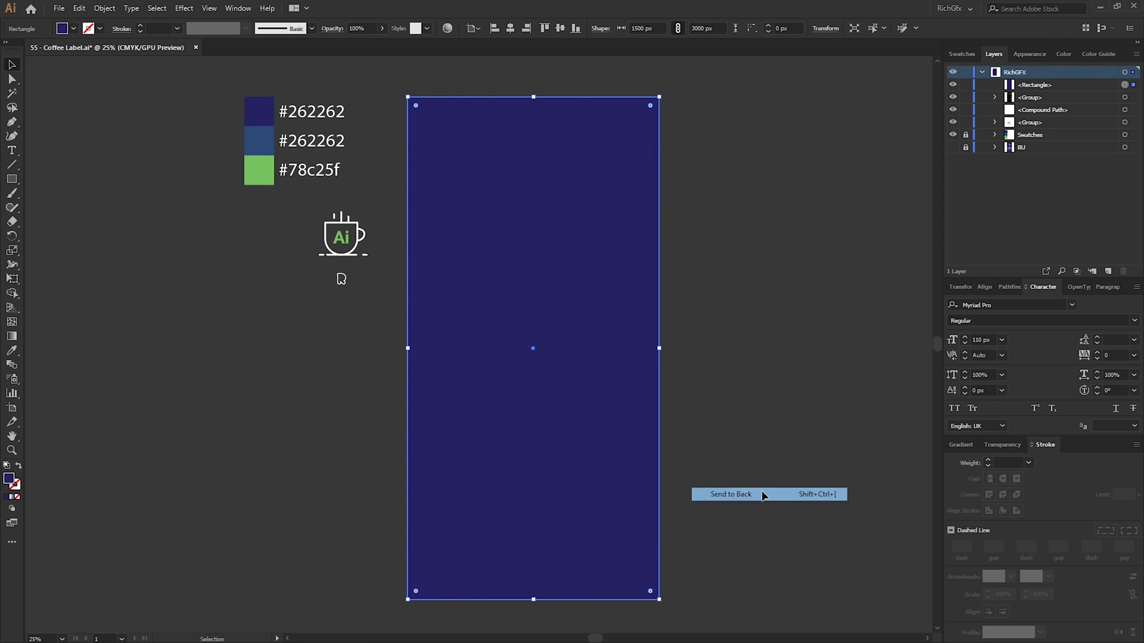
- Recolour the marble pattern group with the slate-blue swatch
click(598, 355)
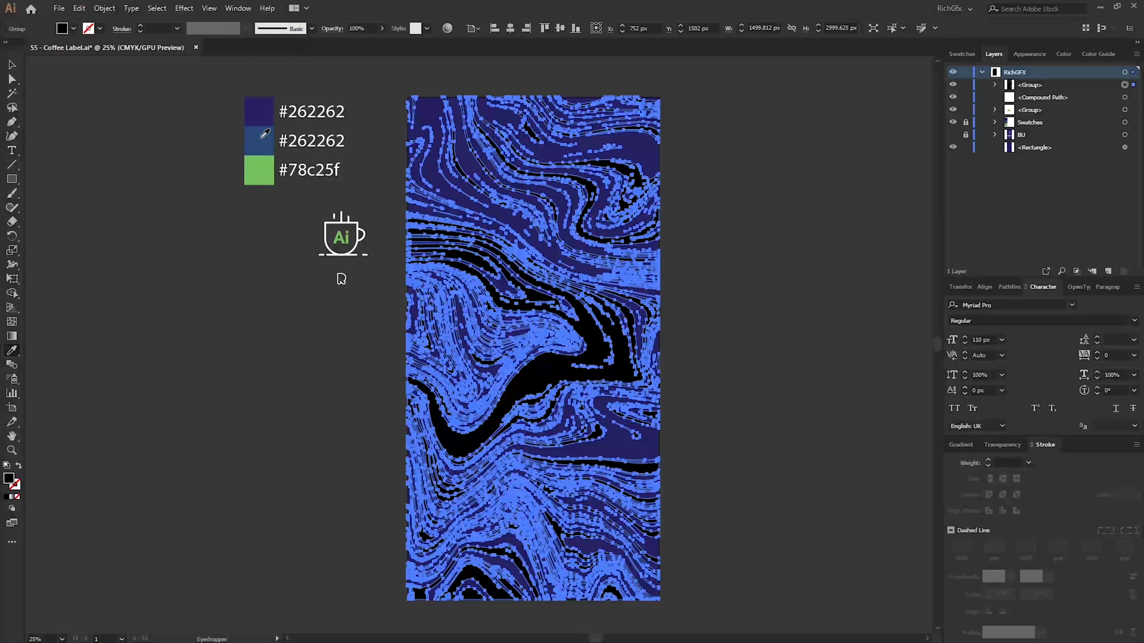
key(i)
click(259, 140)
click(12, 65)
- Set the marble's blend mode to Soft Light, then deselect
key(shift+ctrl+F10)
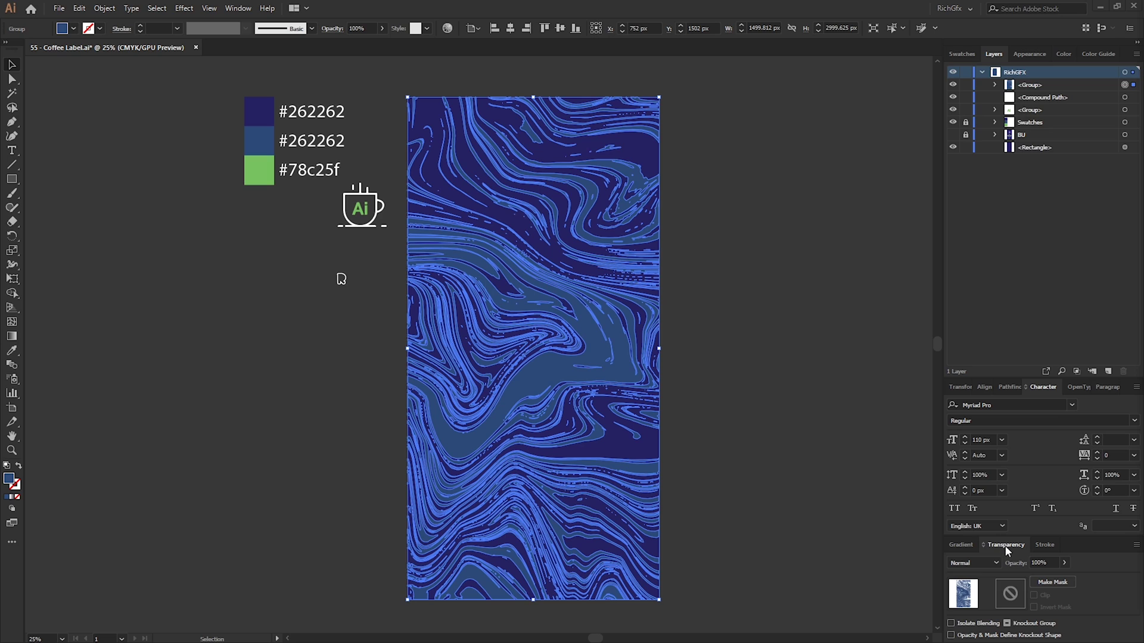
click(967, 566)
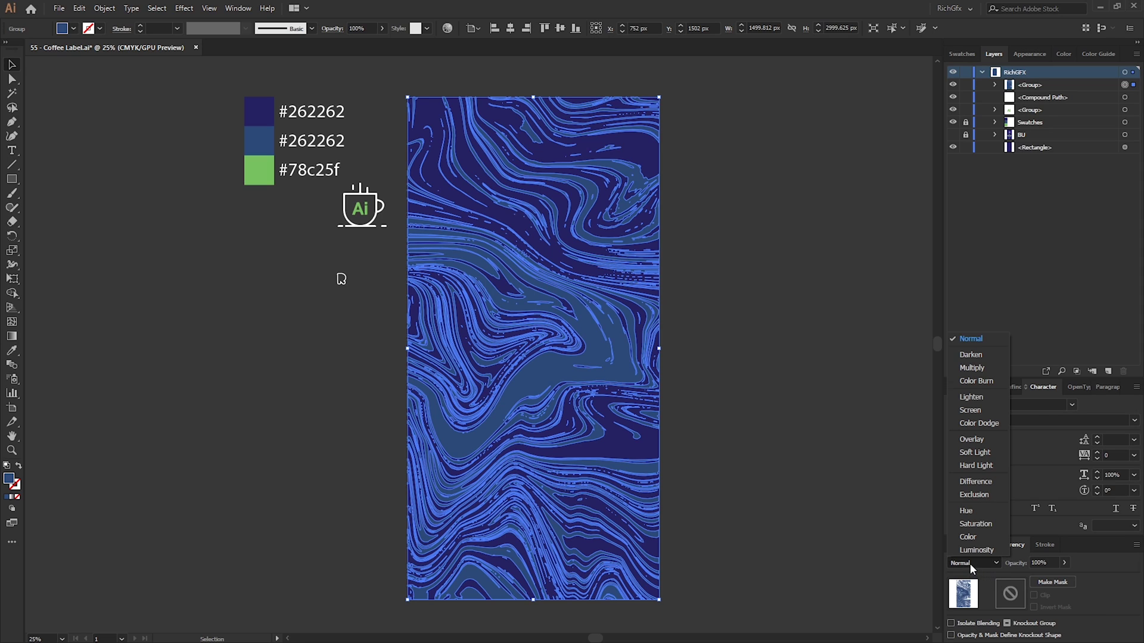
click(986, 454)
click(812, 320)
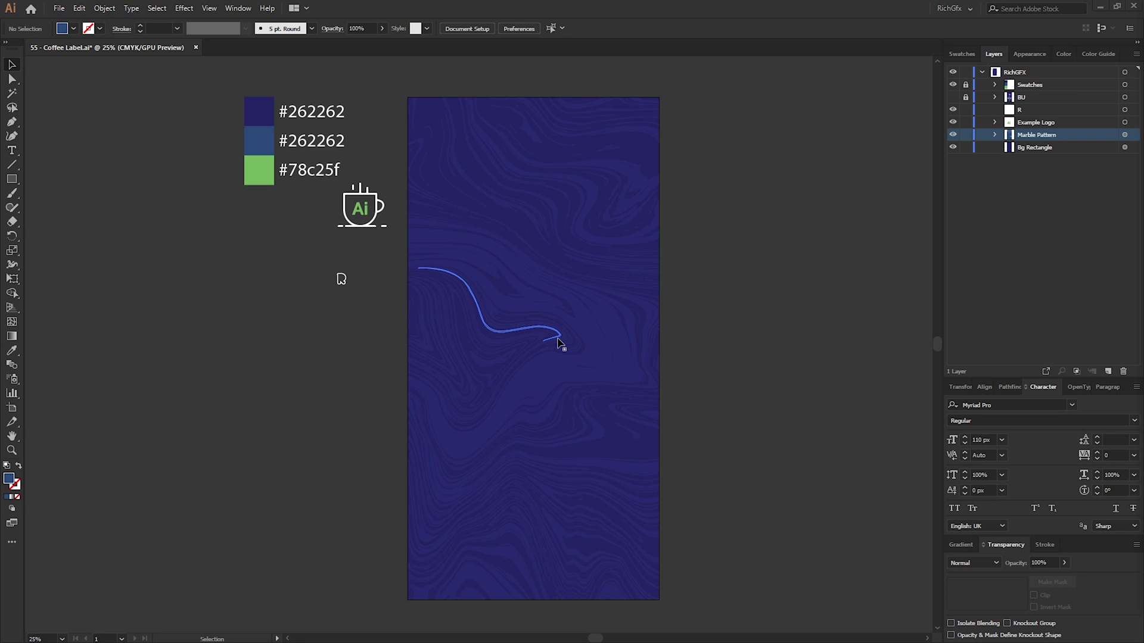
- Lock Bg Rectangle and Marble Pattern, then horizontally centre the white cup logo on the artboard
click(965, 147)
click(965, 135)
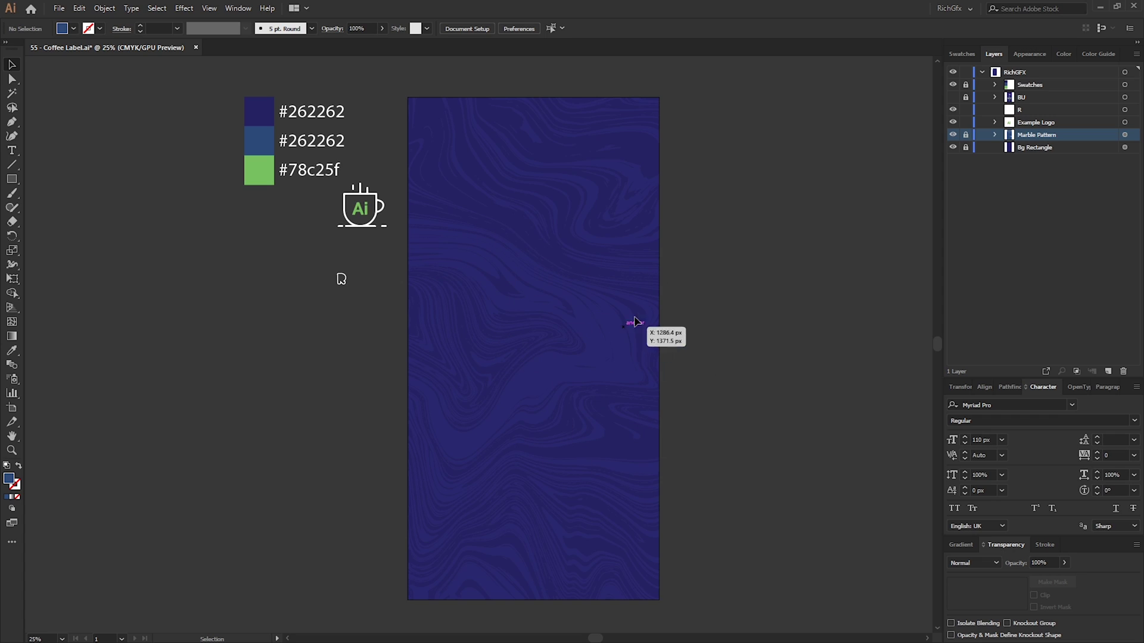
click(371, 228)
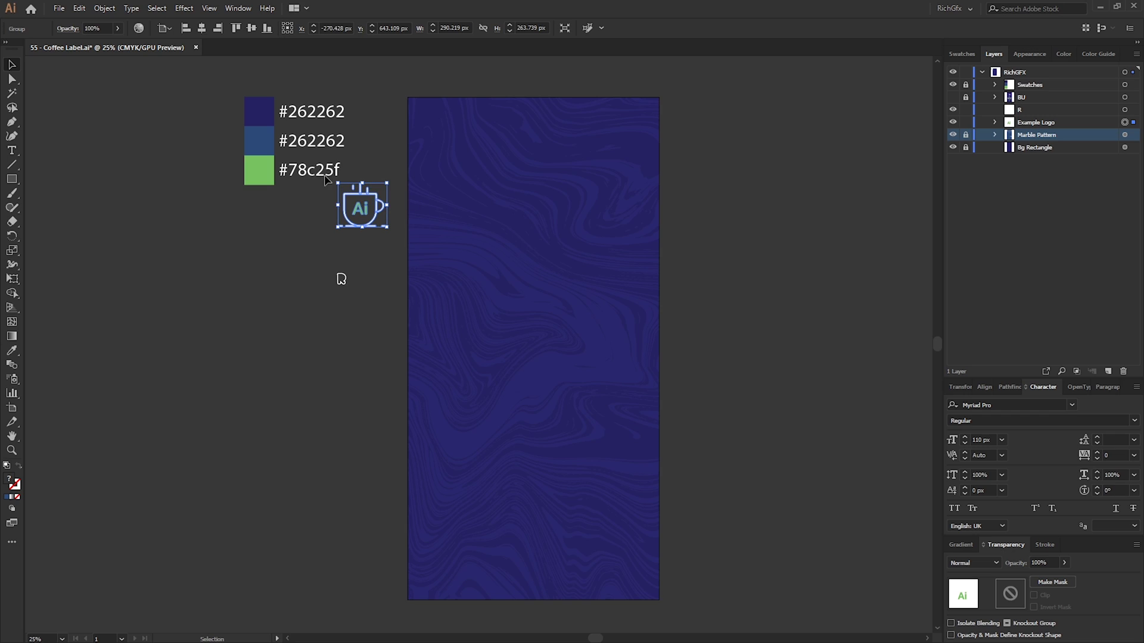
click(251, 28)
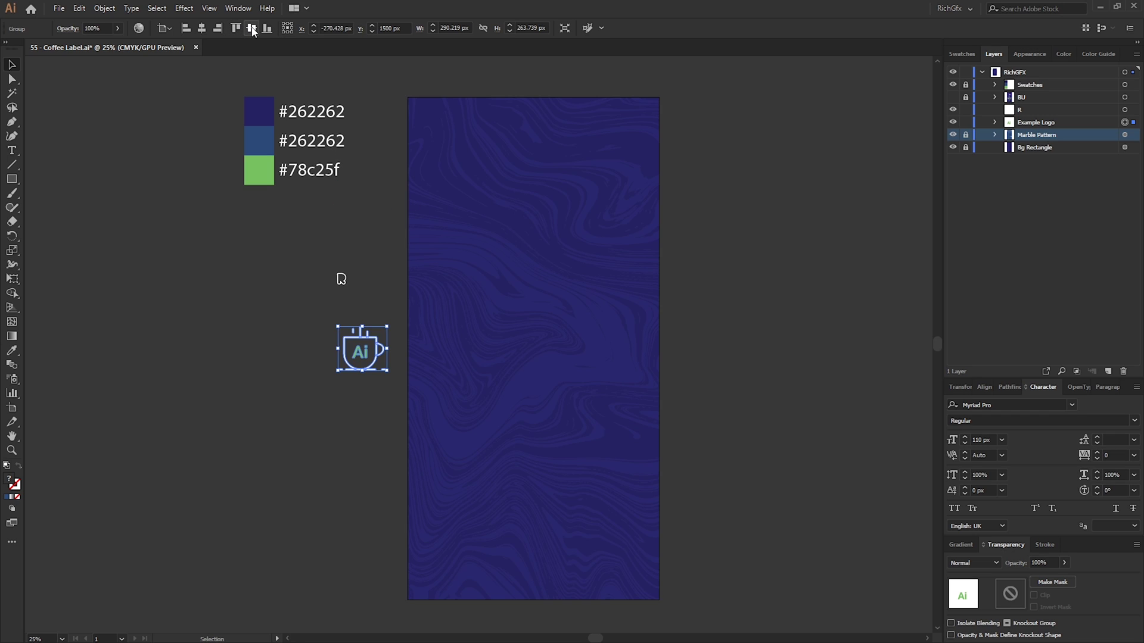
key(ctrl+z)
click(201, 28)
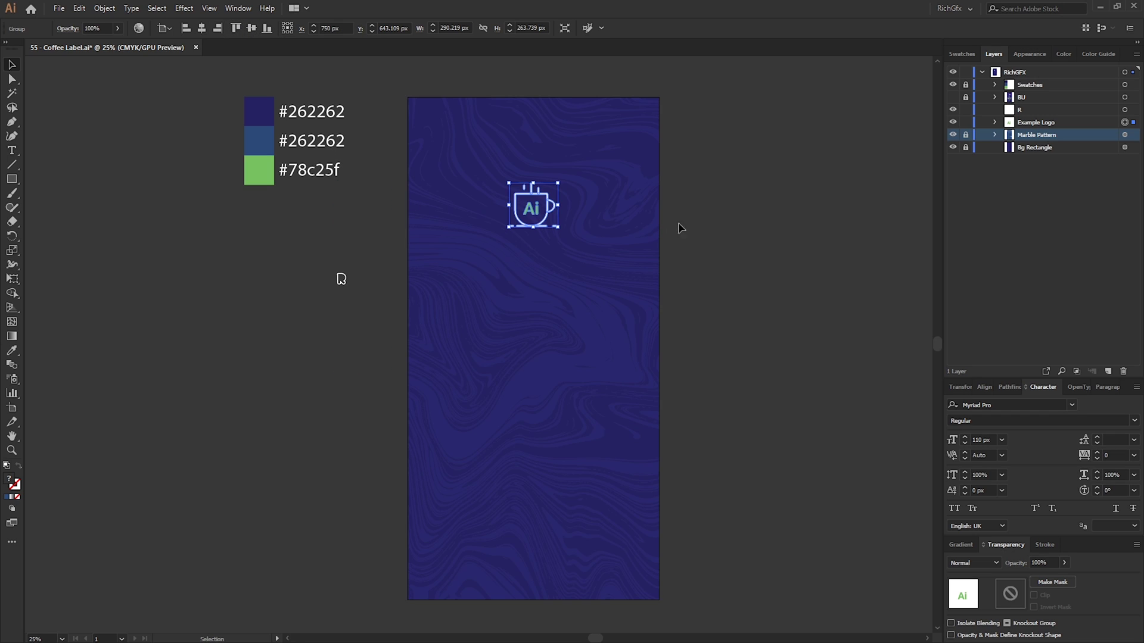
click(714, 230)
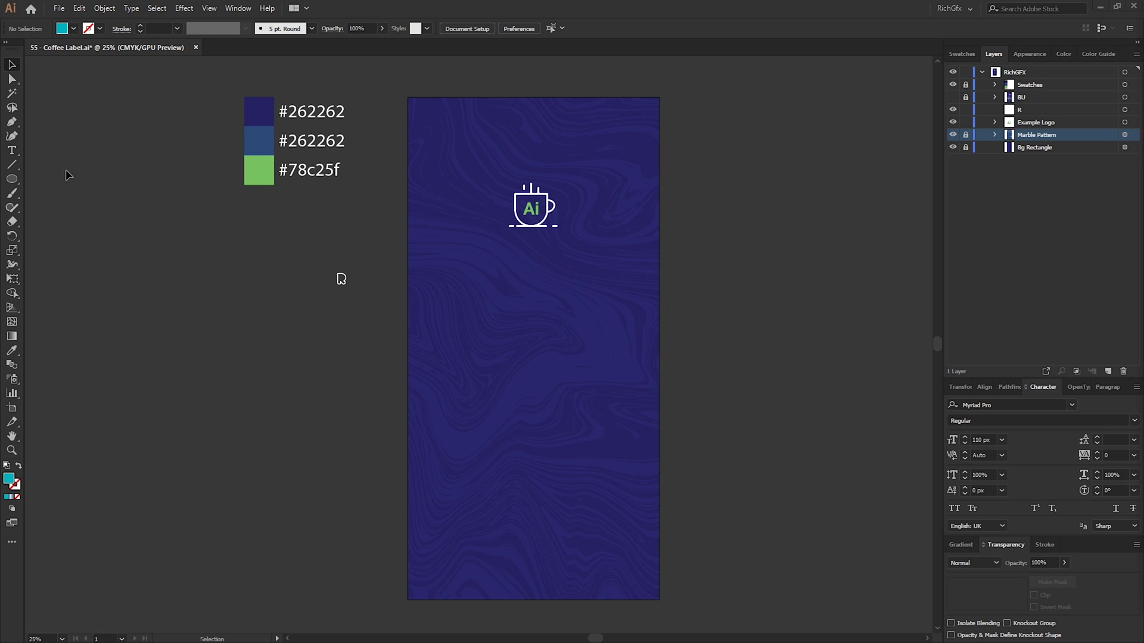
- Draw a 704.435 px circle with no fill around the cup logo for path text
key(l)
click(12, 179)
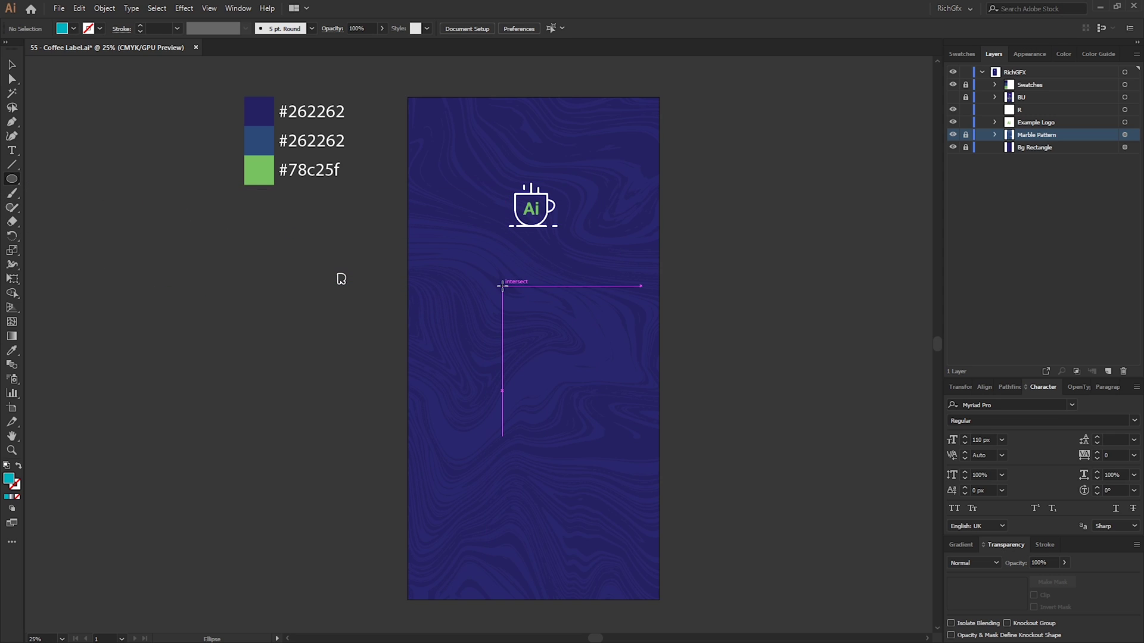
click(502, 286)
key(Return)
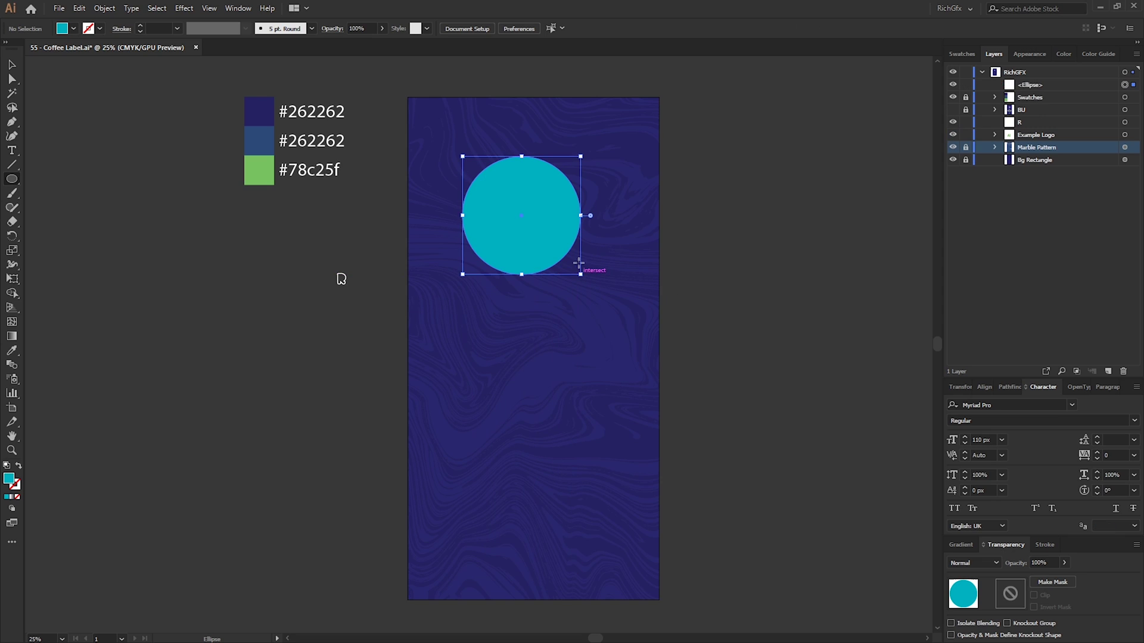
click(73, 28)
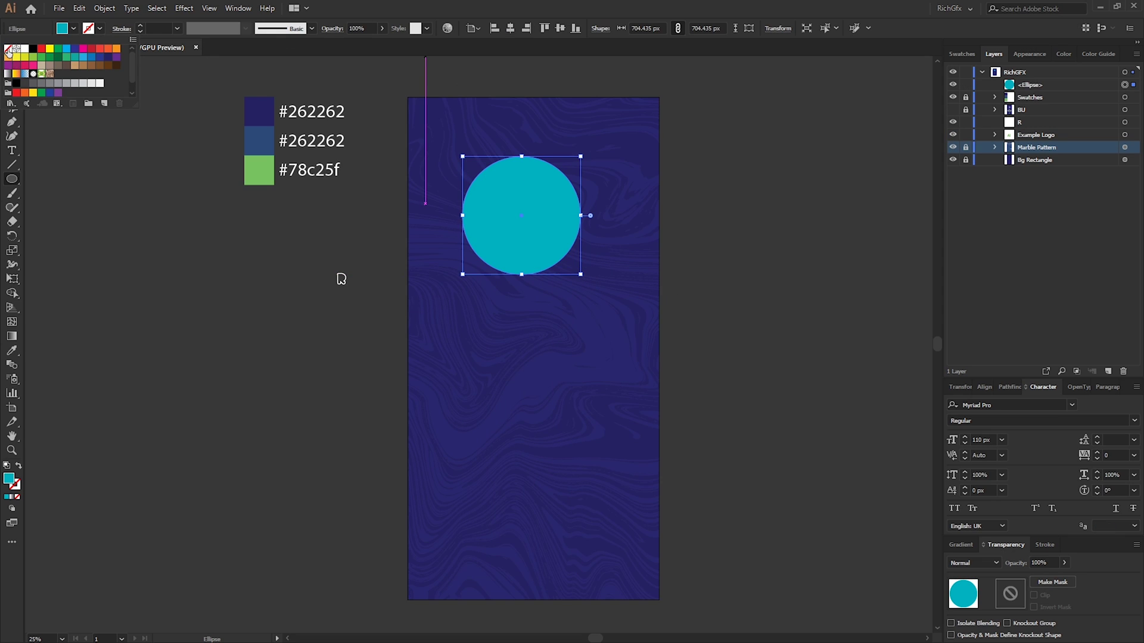
click(8, 50)
click(11, 151)
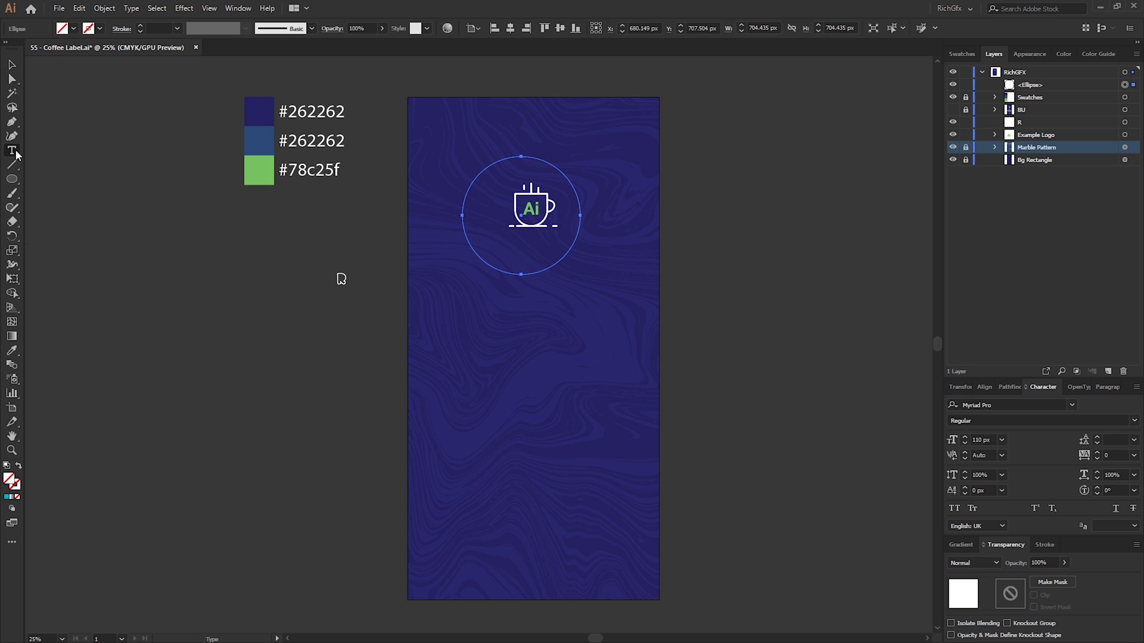
drag(16, 153, 83, 180)
- Set FUEL FOR YOUR CREATIVITY on the circle path and slide it to the bottom
click(463, 198)
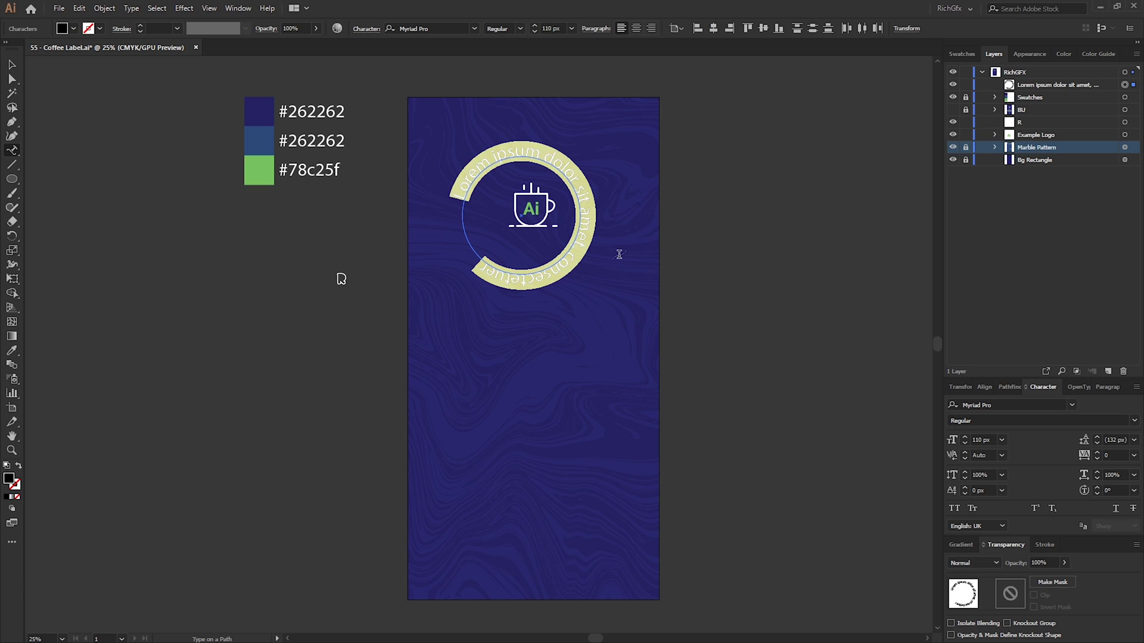
text(FUEL FOR YOUR CREATIVITY)
key(ctrl+a)
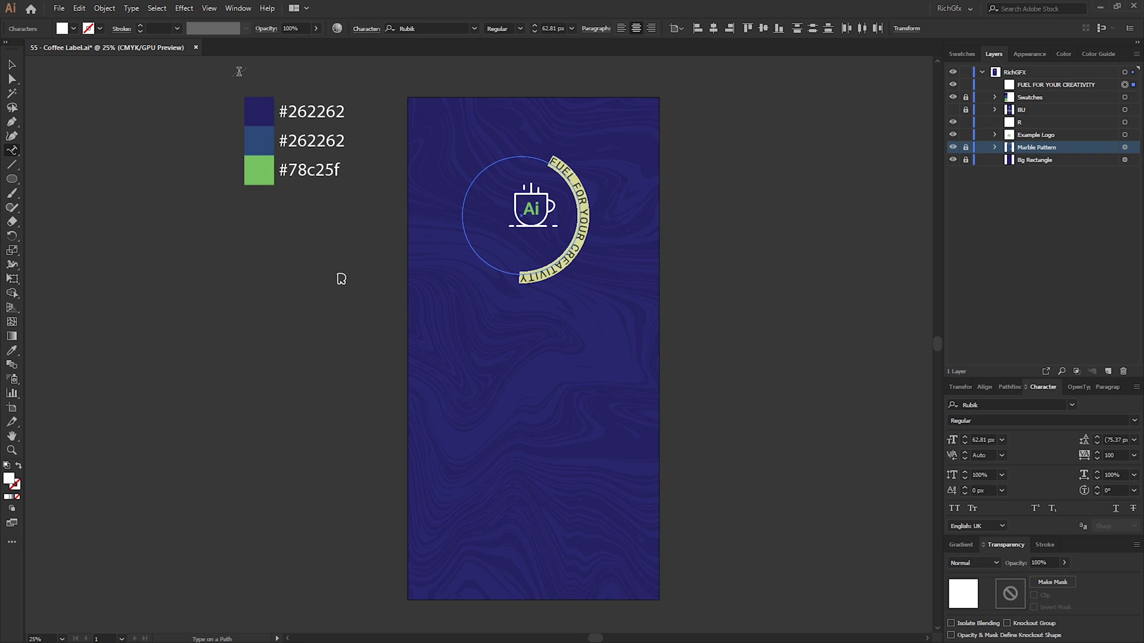
click(12, 79)
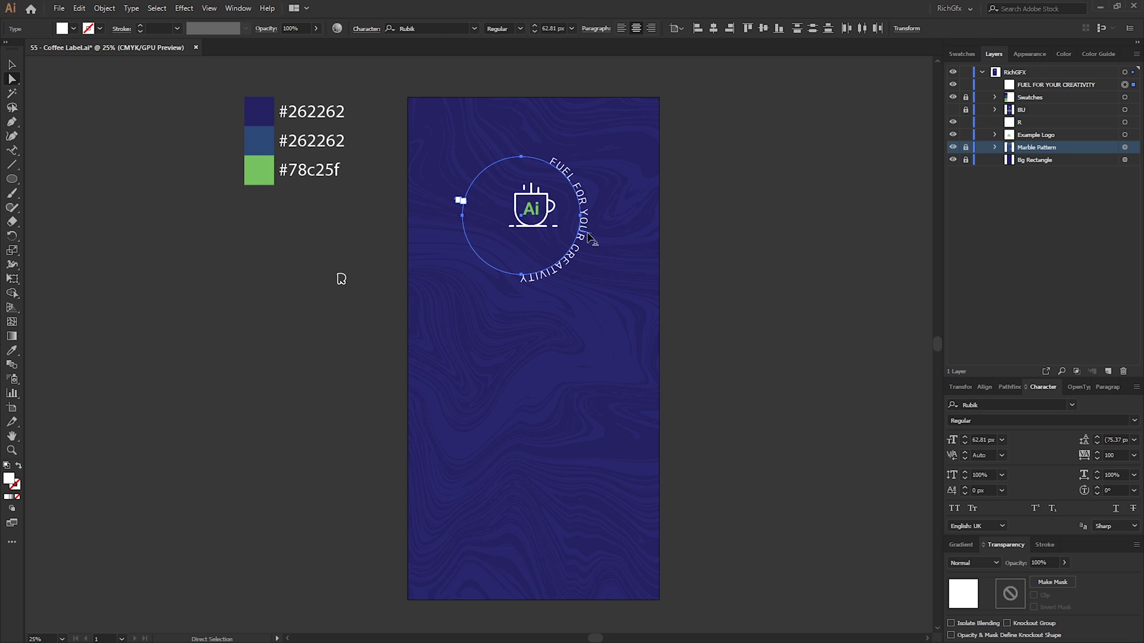
drag(588, 237, 523, 202)
- Centre the cup logo and curved slogan together horizontally on the label
key(v)
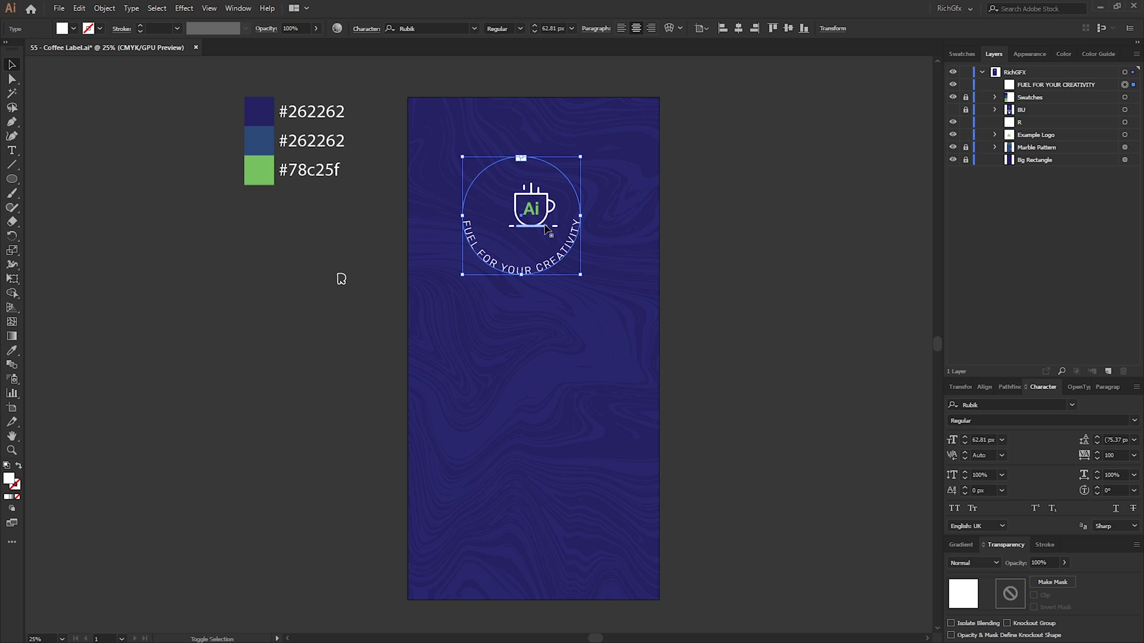
shift+click(544, 228)
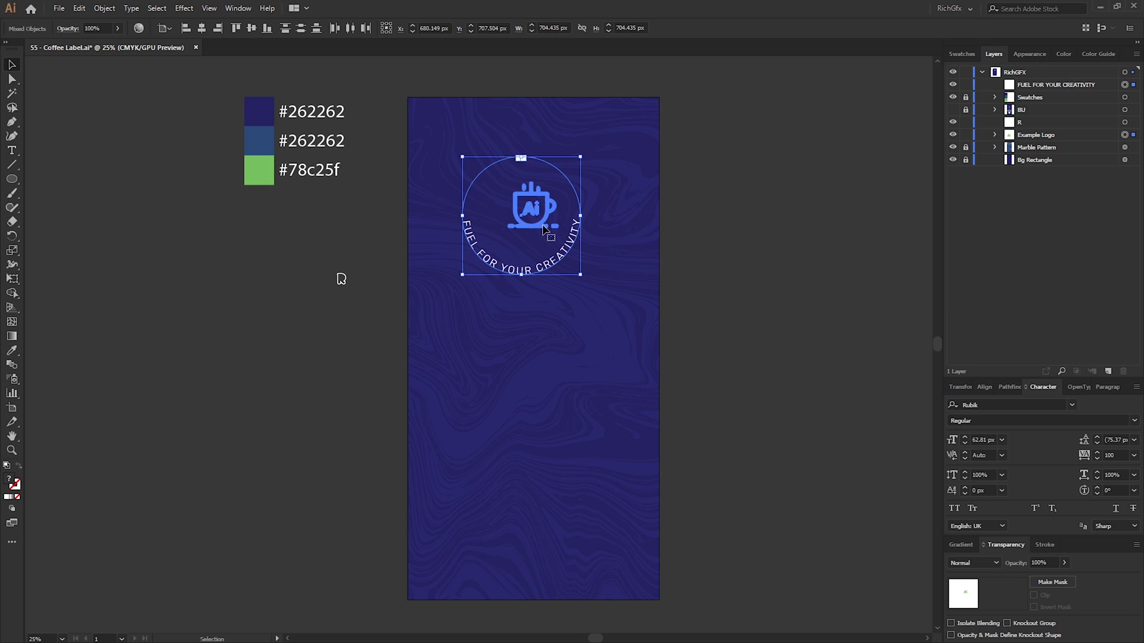
click(196, 30)
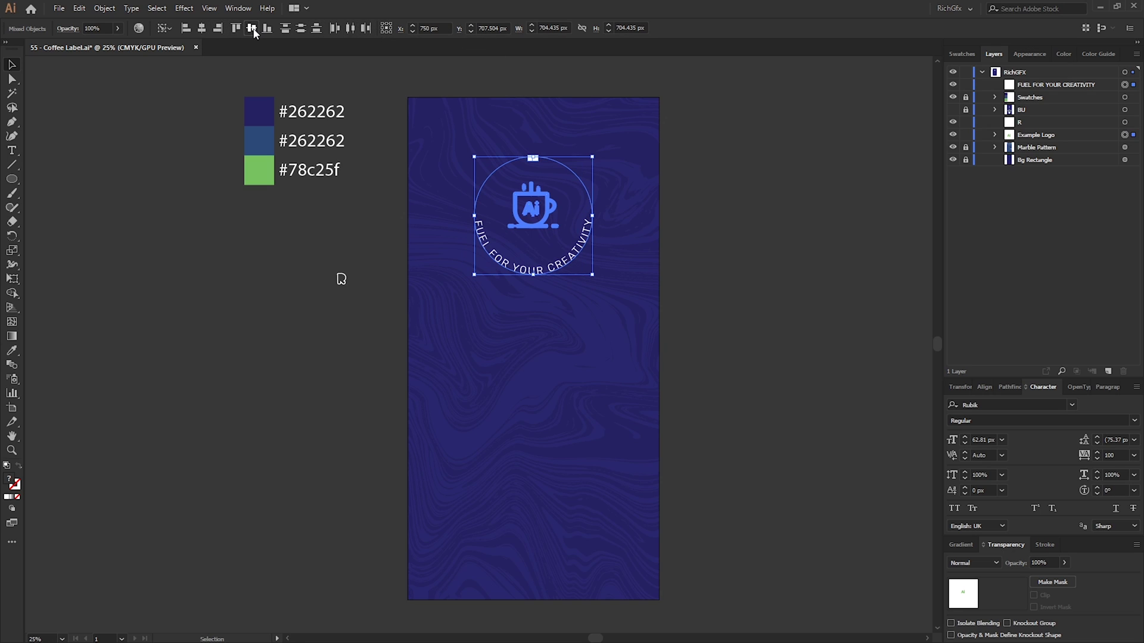
click(498, 366)
key(t)
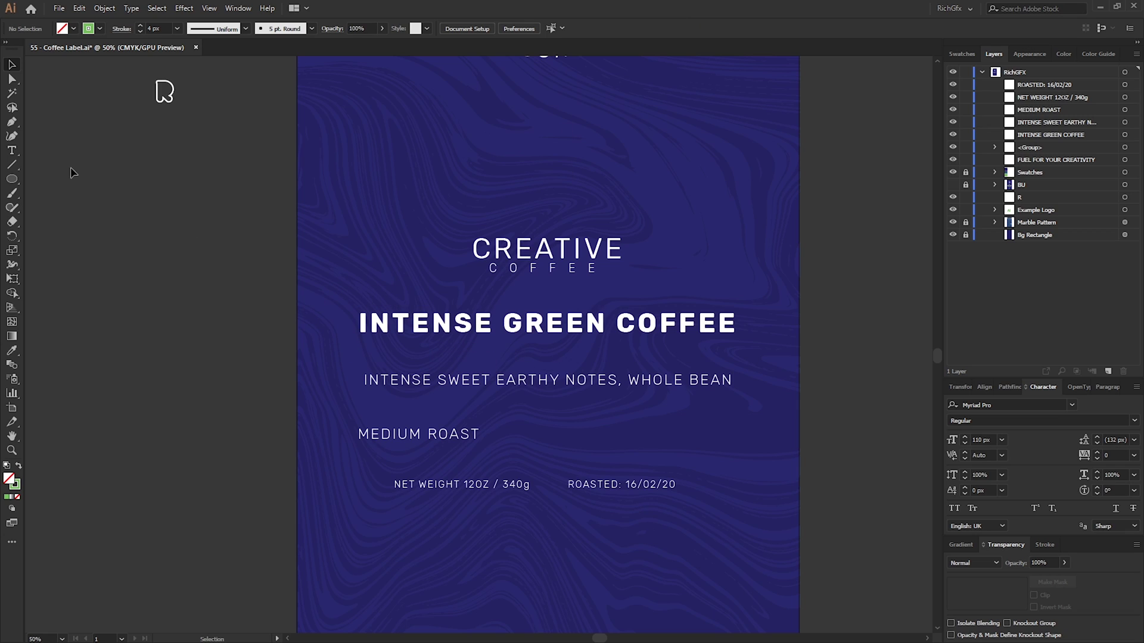
- Draw a green divider line under the heading and copy it below the tasting notes and MEDIUM ROAST
click(12, 164)
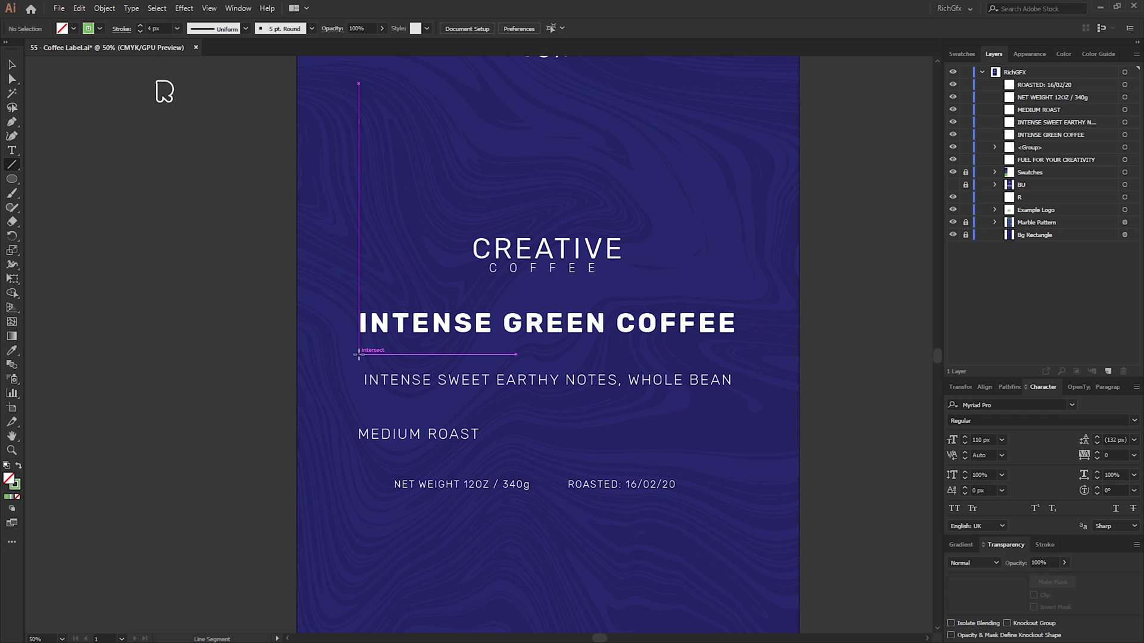
drag(359, 354, 735, 353)
click(11, 64)
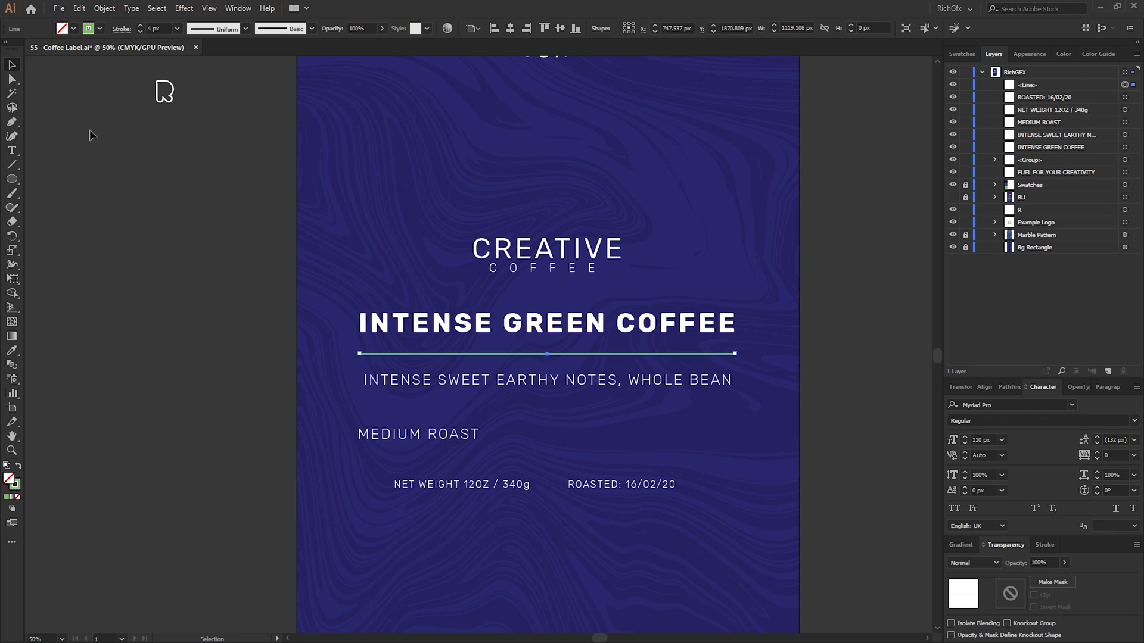
drag(547, 353, 547, 410)
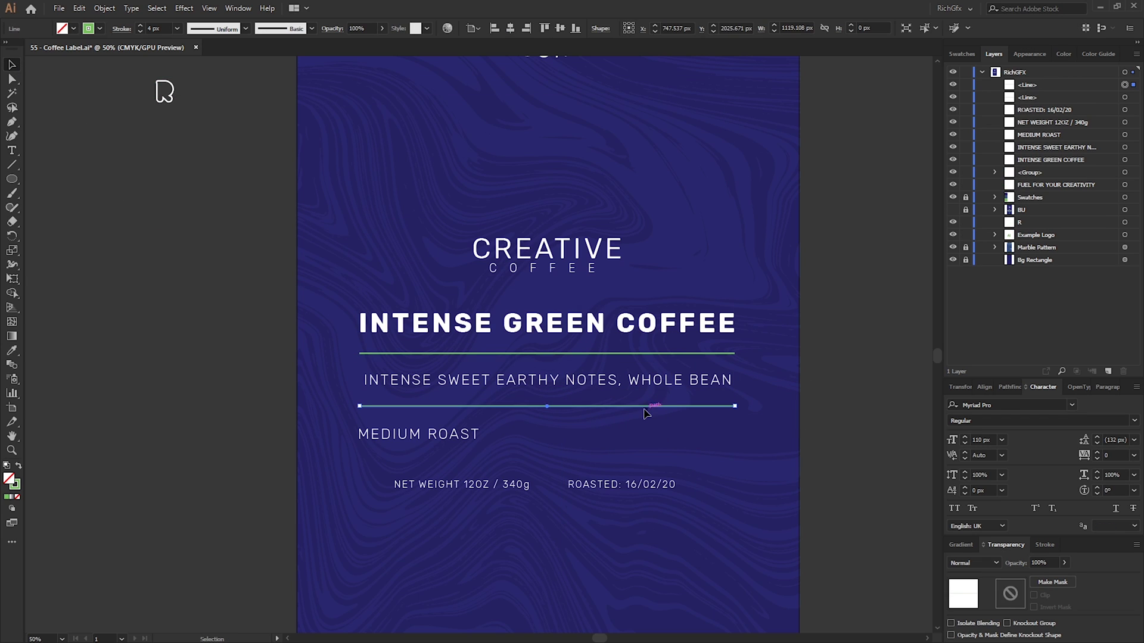
drag(625, 406, 625, 456)
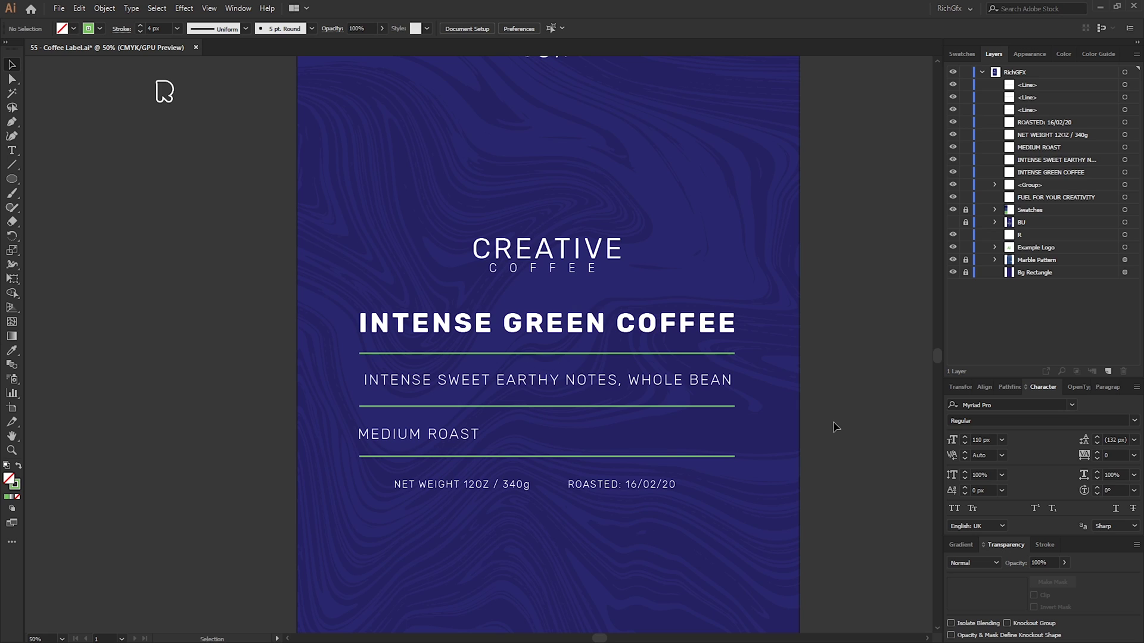
- Draw a small circle outline beside MEDIUM ROAST and copy it to the row's right end
click(13, 179)
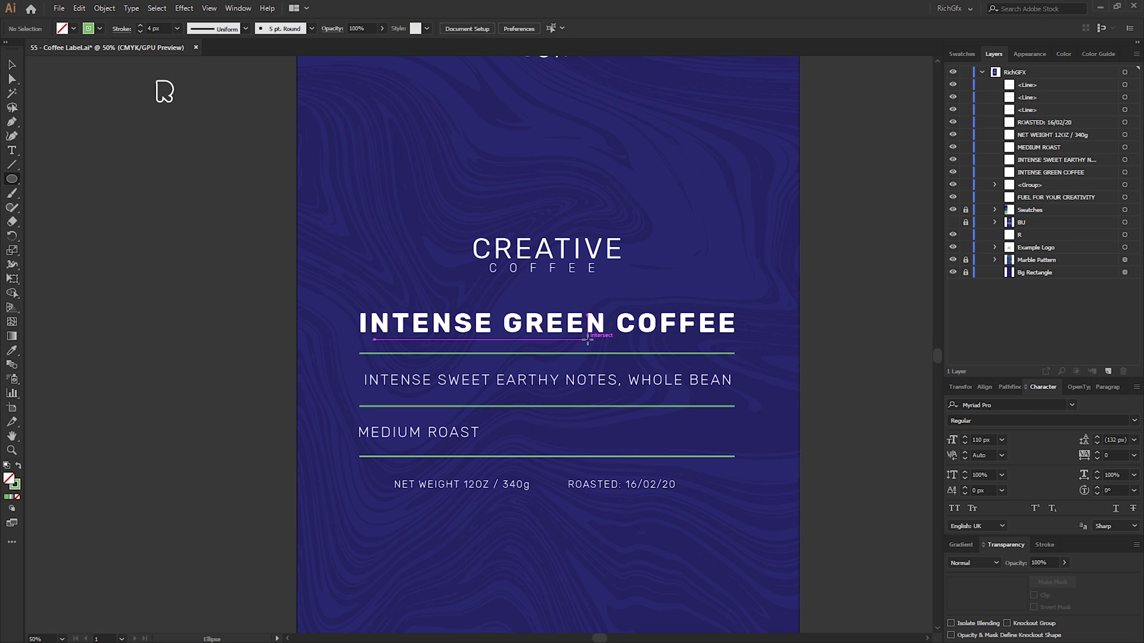
drag(493, 417, 548, 436)
key(v)
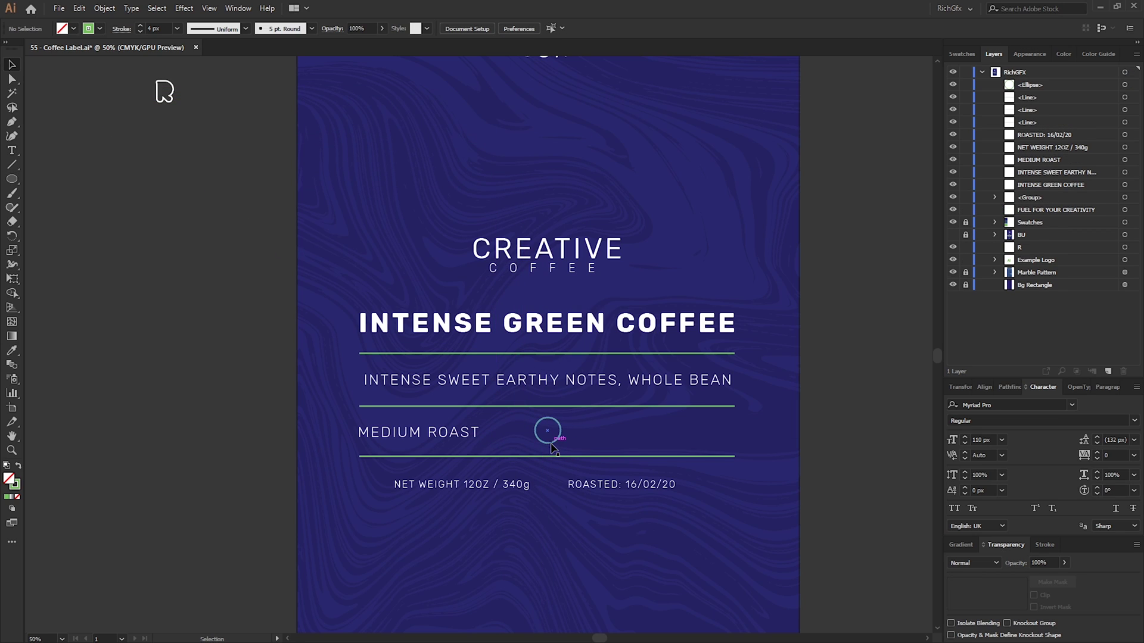
click(788, 454)
drag(563, 438, 735, 446)
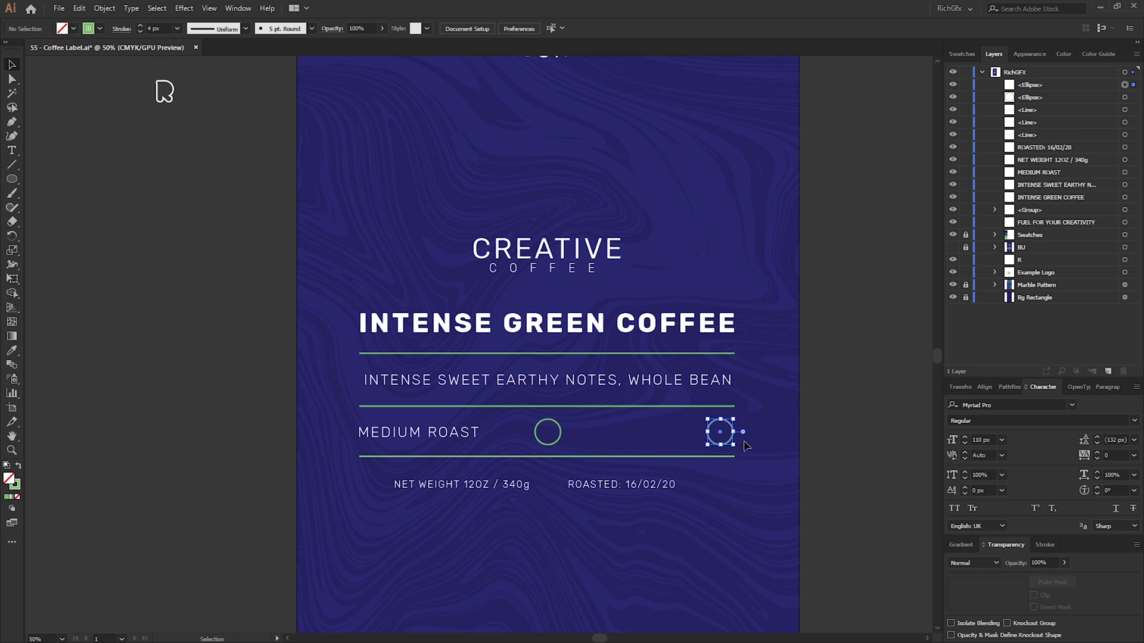
click(874, 433)
drag(560, 433, 639, 423)
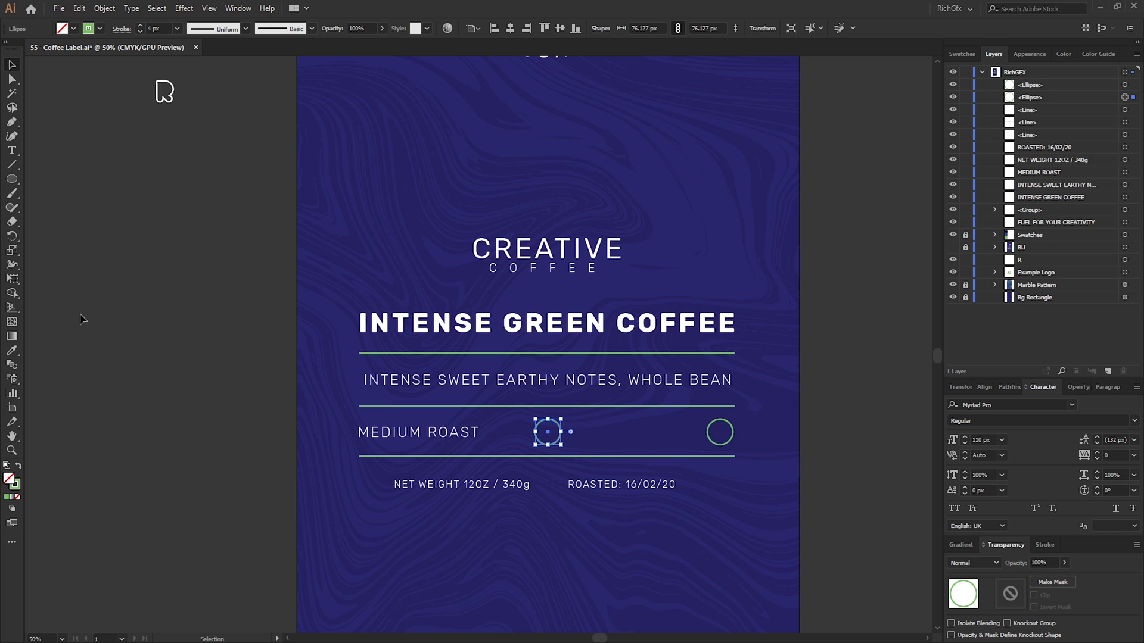
click(14, 366)
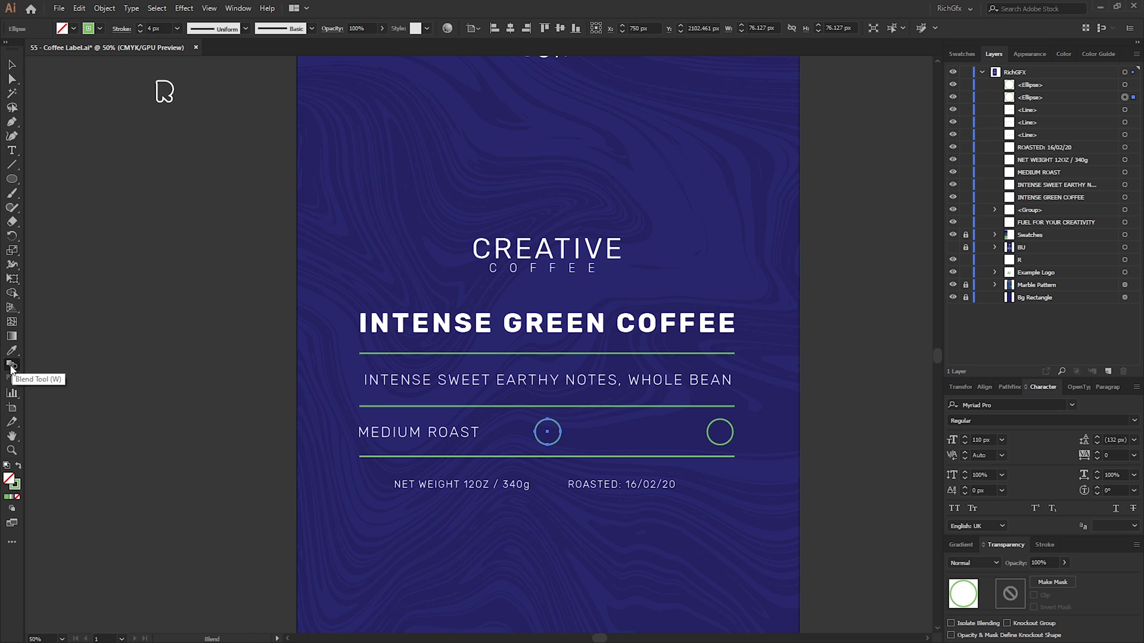
- Blend the two circles with Specified Steps set to 3, giving five evenly spaced circles
click(10, 368)
click(558, 442)
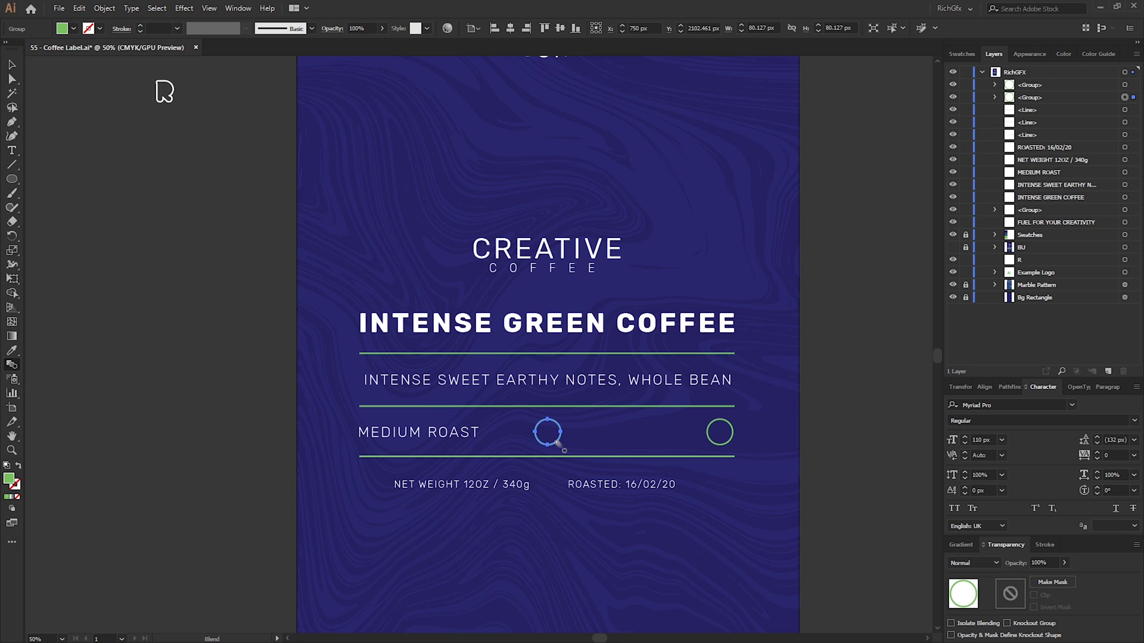
click(728, 440)
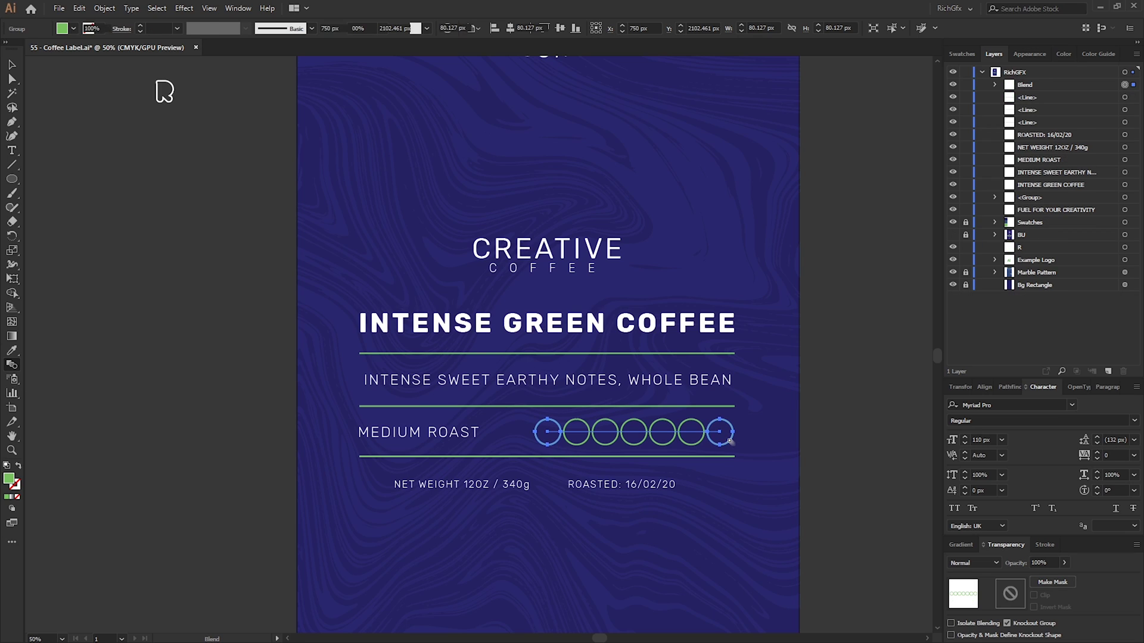
double_click(13, 367)
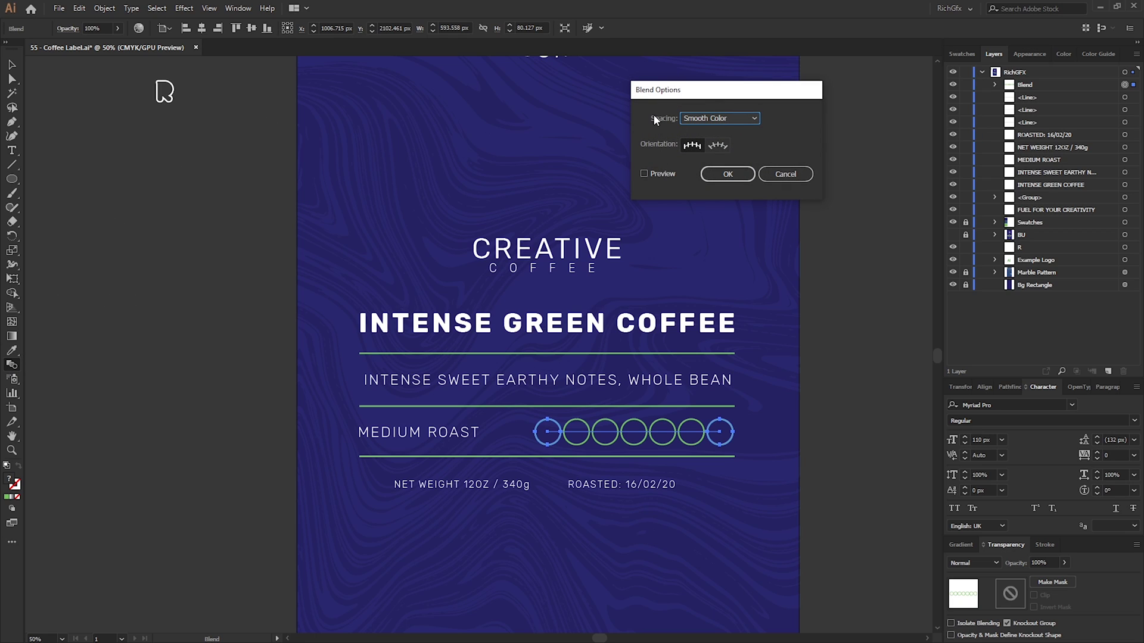
click(734, 119)
click(727, 144)
click(666, 173)
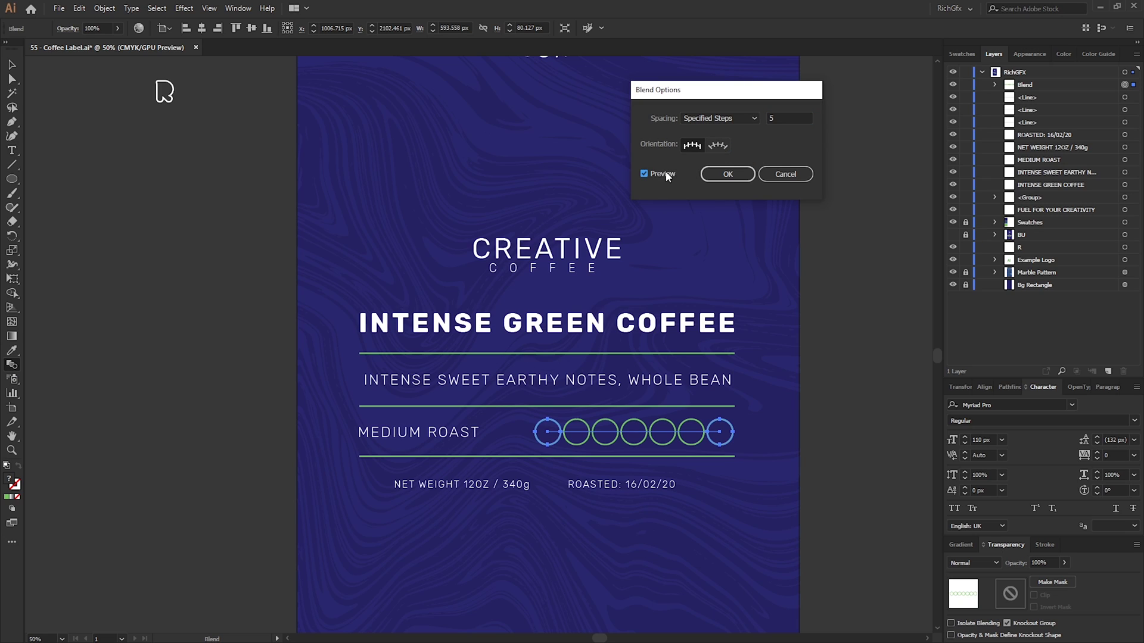
text(3)
click(728, 172)
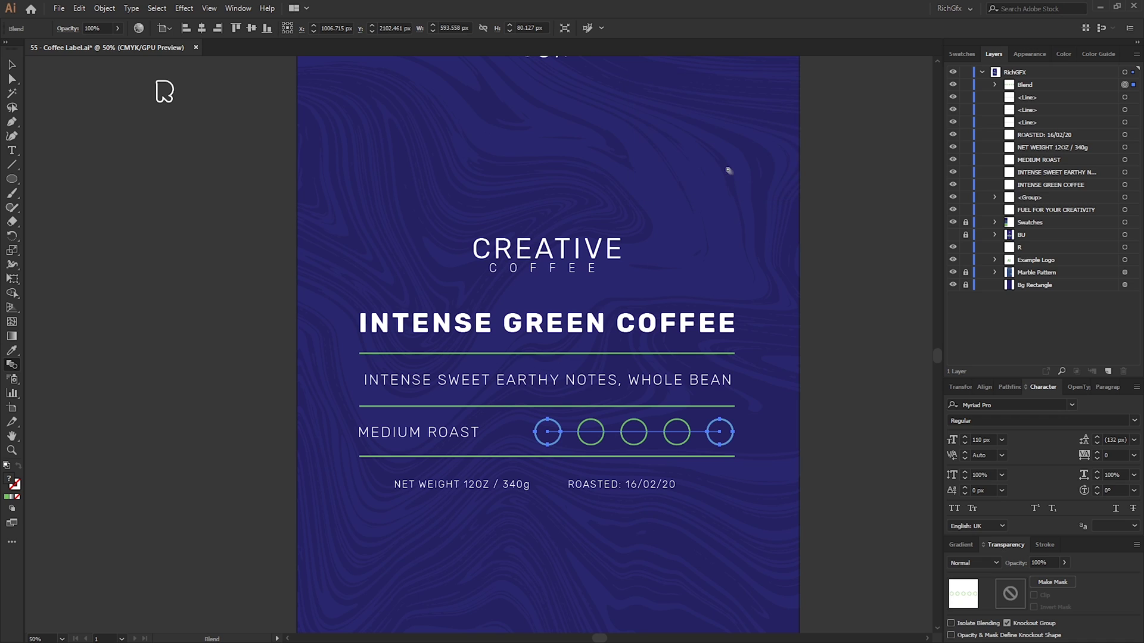
- Expand the blend into separate, editable circle shapes
click(105, 10)
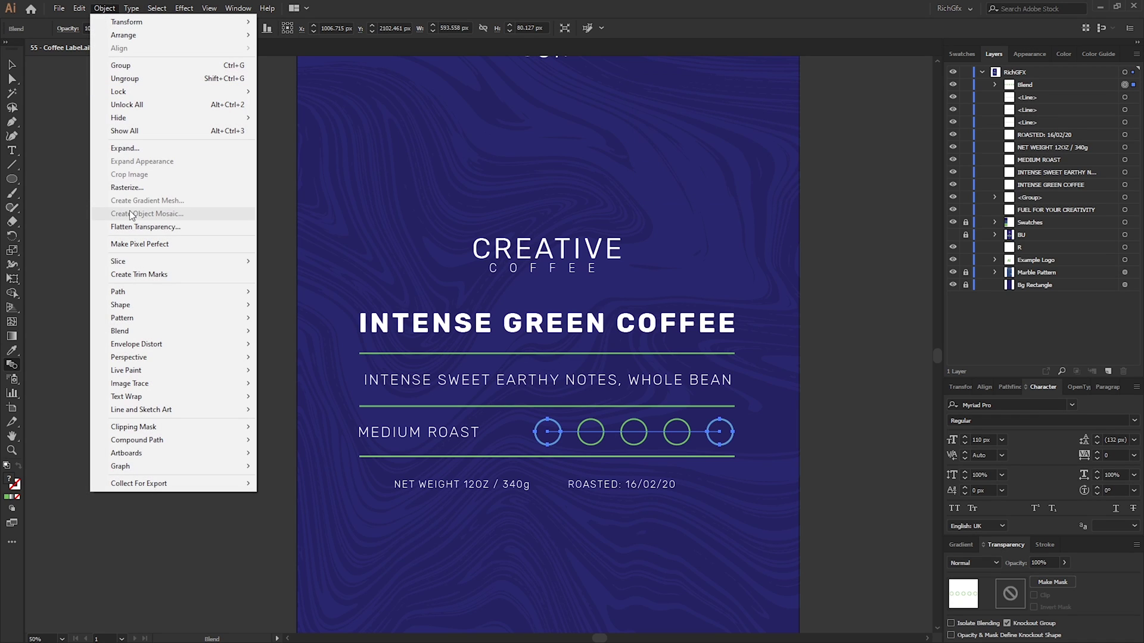
mouse_move(145, 331)
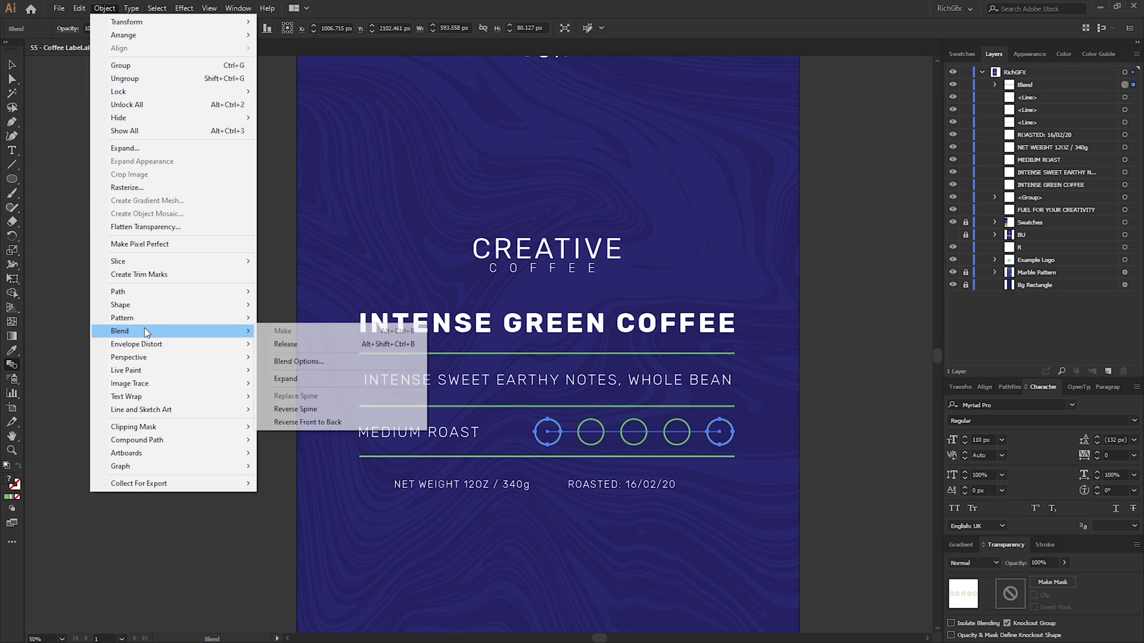
click(324, 380)
- Draw a small dot inside the second roast circle and give it a white fill
key(ctrl+shift+a)
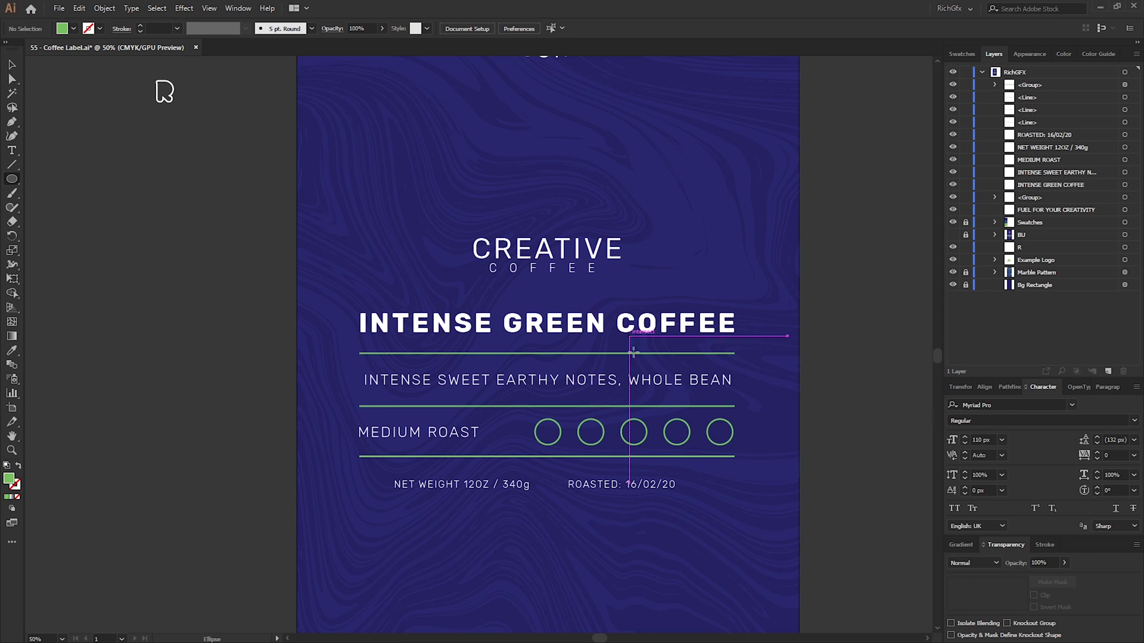
scroll(595, 428, up, 2)
drag(592, 426, 615, 457)
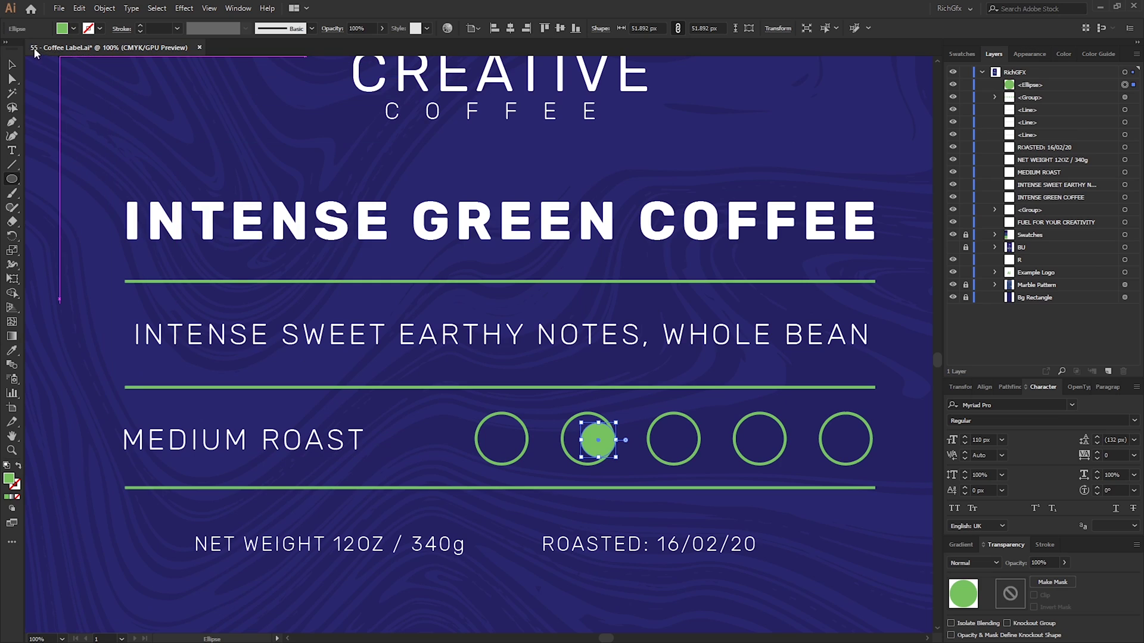
click(74, 28)
click(16, 57)
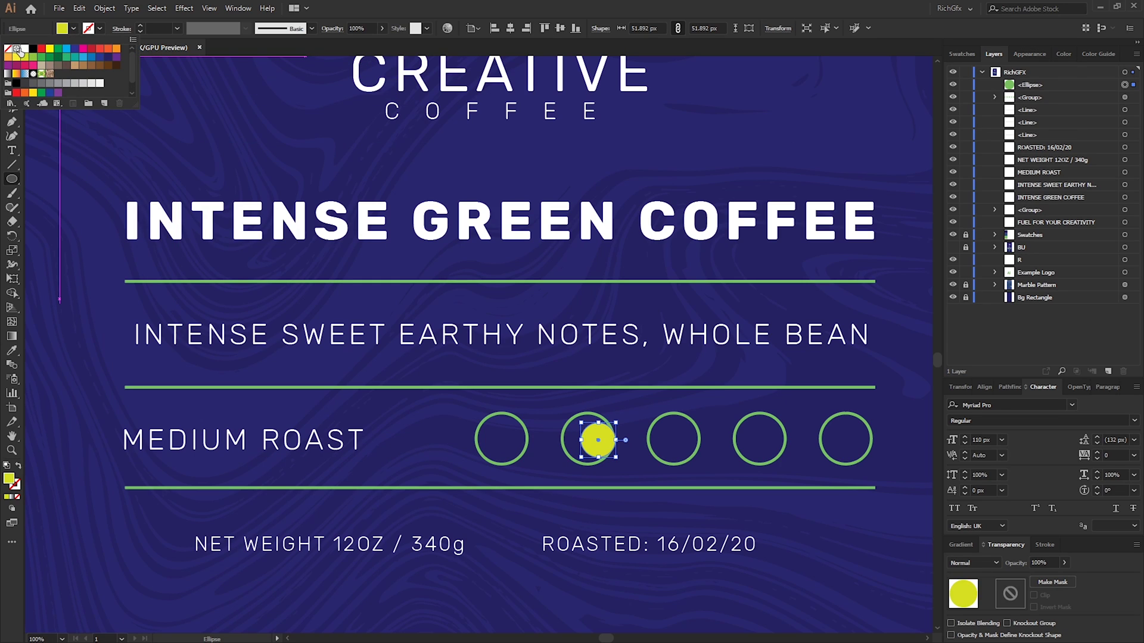
click(33, 48)
click(24, 48)
click(12, 66)
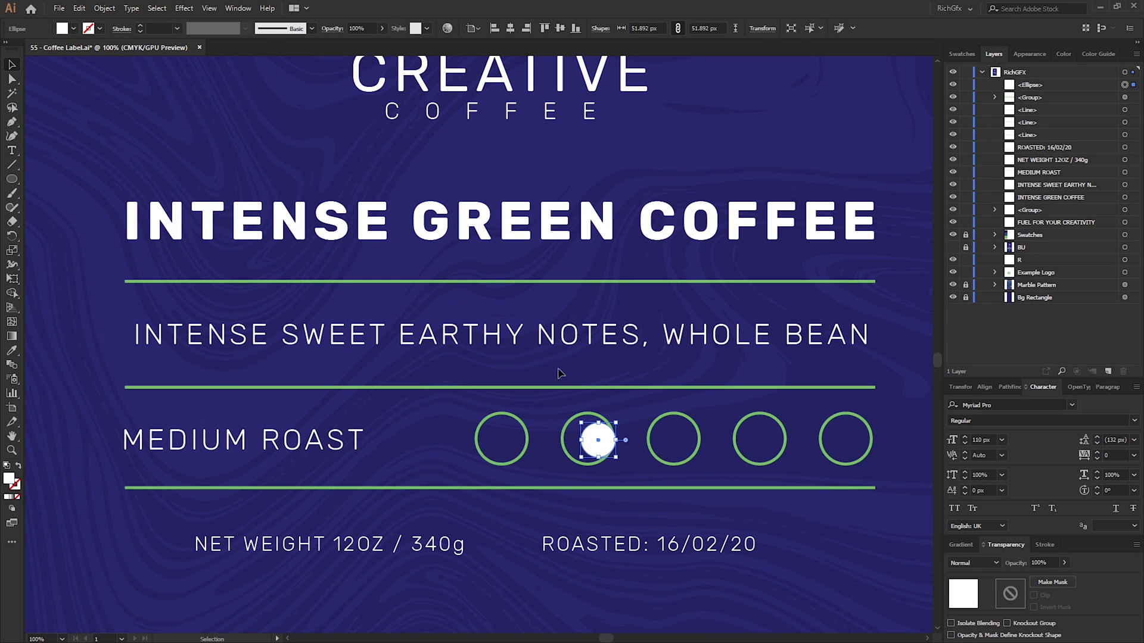
shift+click(596, 413)
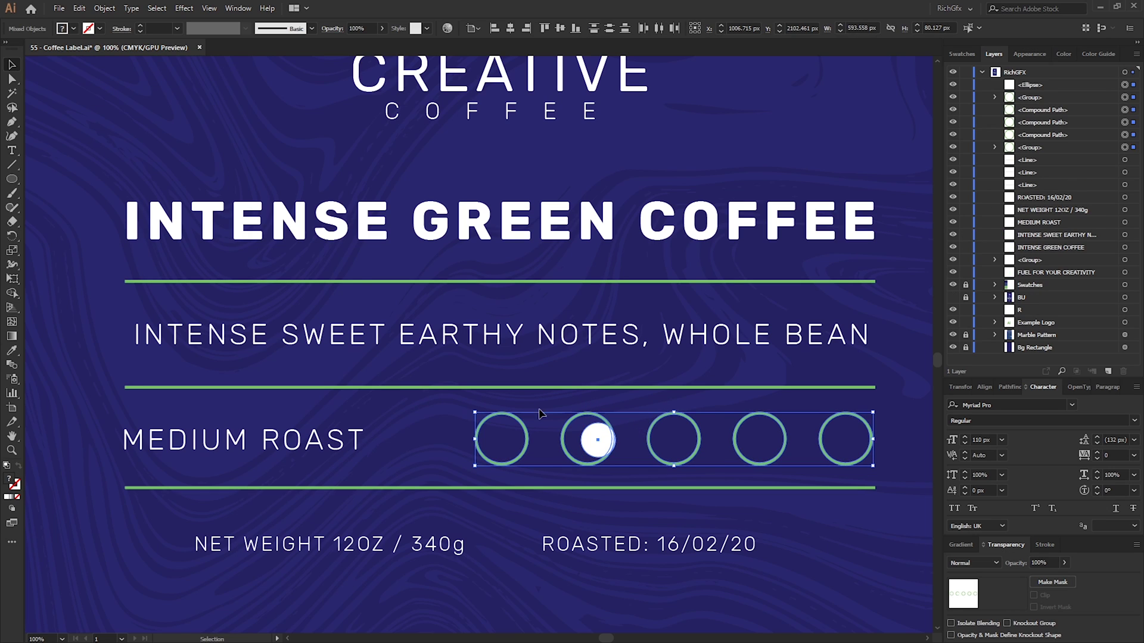
click(584, 418)
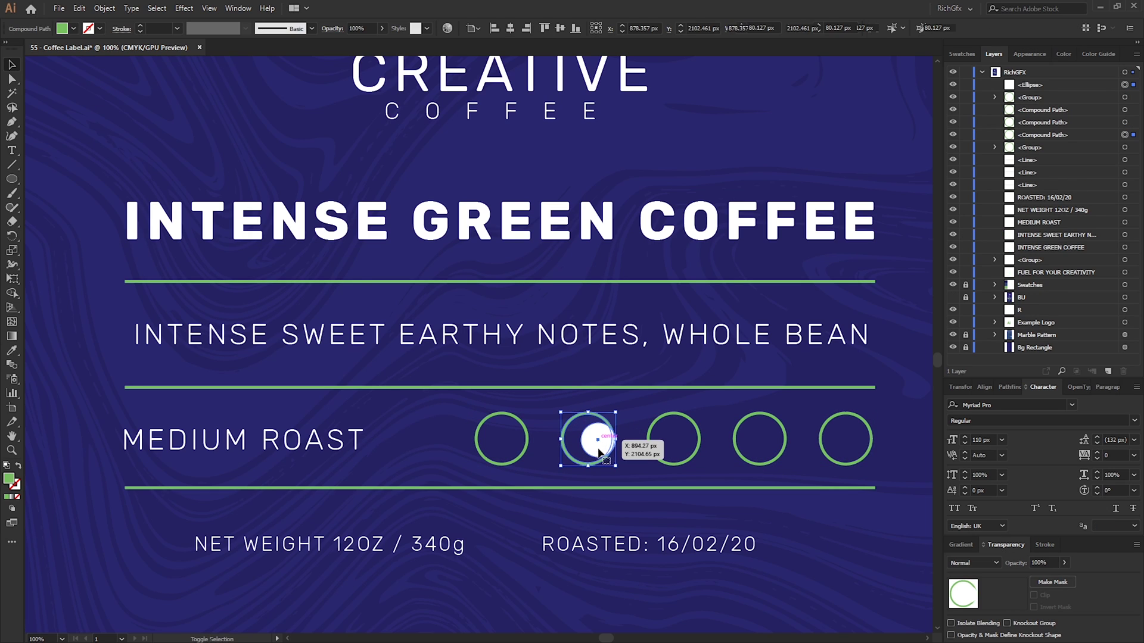
key(ctrl+minus)
key(ctrl+minus)
key(ctrl+minus)
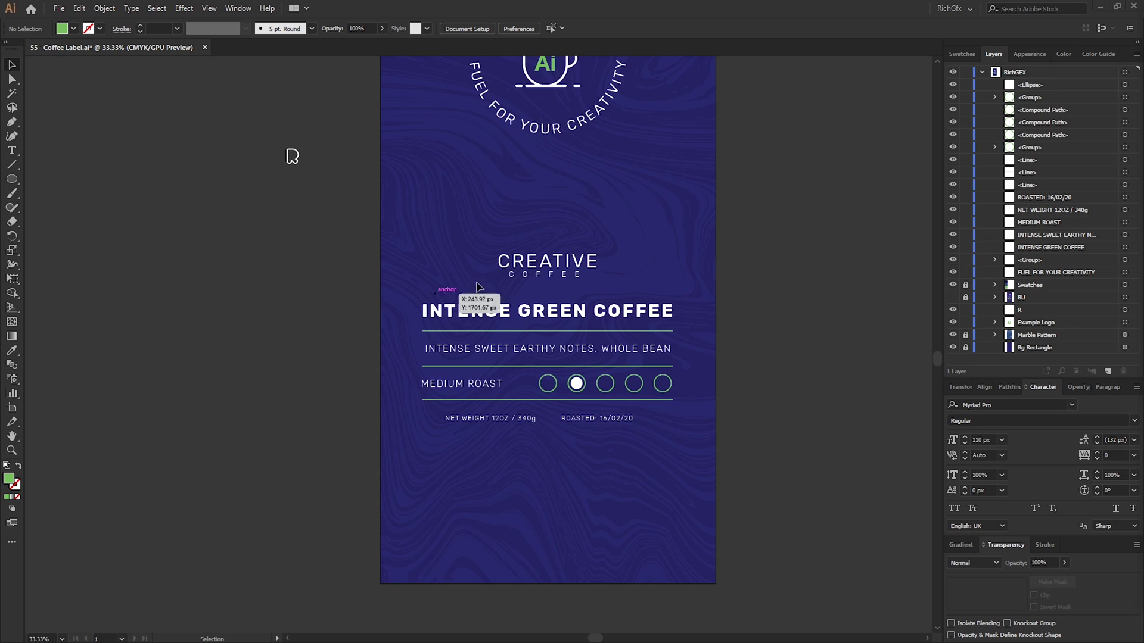
- Draw a large rectangle across the label's middle, send it behind the text, and centre it horizontally
drag(18, 178, 55, 182)
click(53, 181)
drag(401, 224, 691, 450)
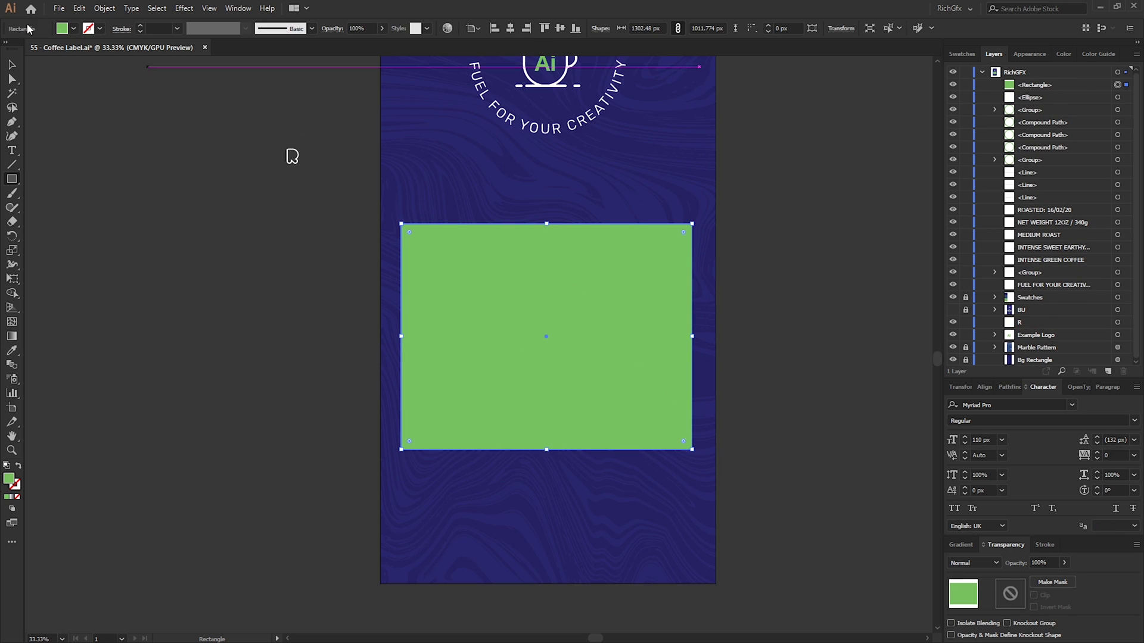
key(v)
key(ctrl+bracketleft)
key(ctrl+bracketleft)
key(ctrl+bracketleft)
key(ctrl+bracketleft)
key(ctrl+bracketleft)
key(ctrl+bracketleft)
key(ctrl+bracketleft)
key(ctrl+bracketleft)
key(ctrl+bracketleft)
key(ctrl+bracketleft)
key(ctrl+bracketleft)
key(ctrl+bracketleft)
key(ctrl+bracketleft)
key(ctrl+bracketleft)
key(ctrl+bracketleft)
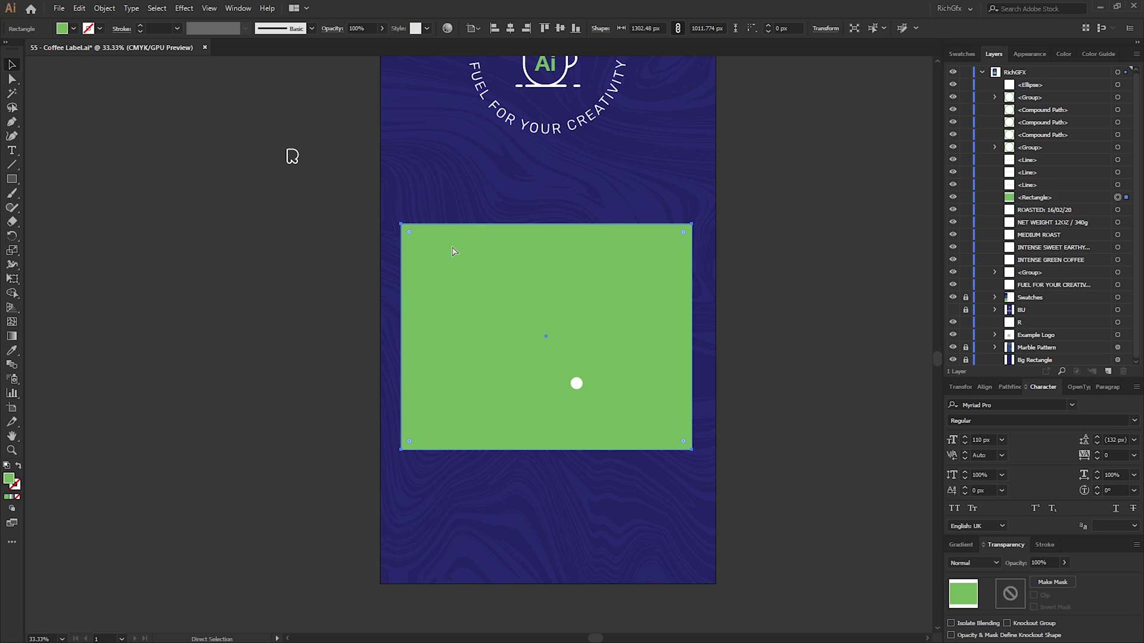
key(ctrl+bracketleft)
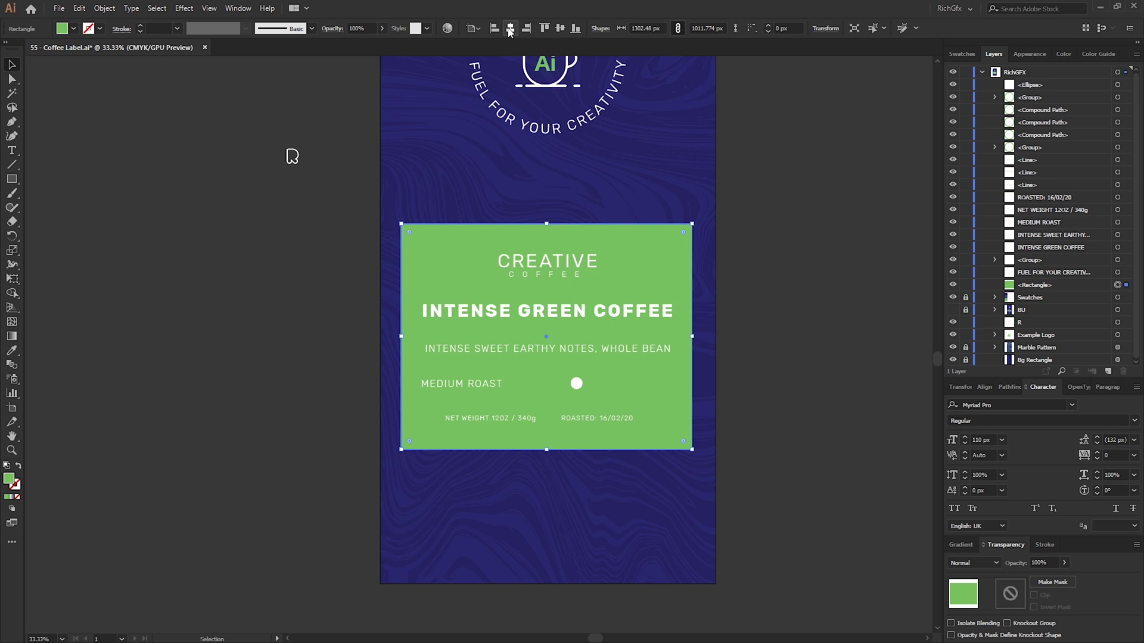
click(509, 30)
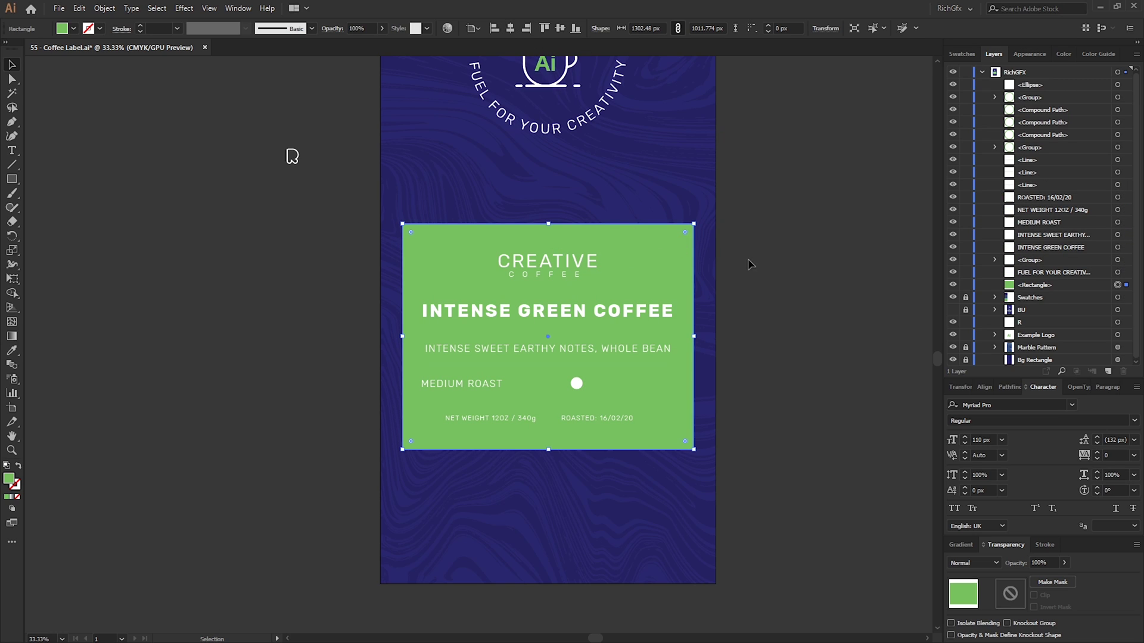
- Fill the rectangle with navy #262262 sampled with the Eyedropper
click(73, 28)
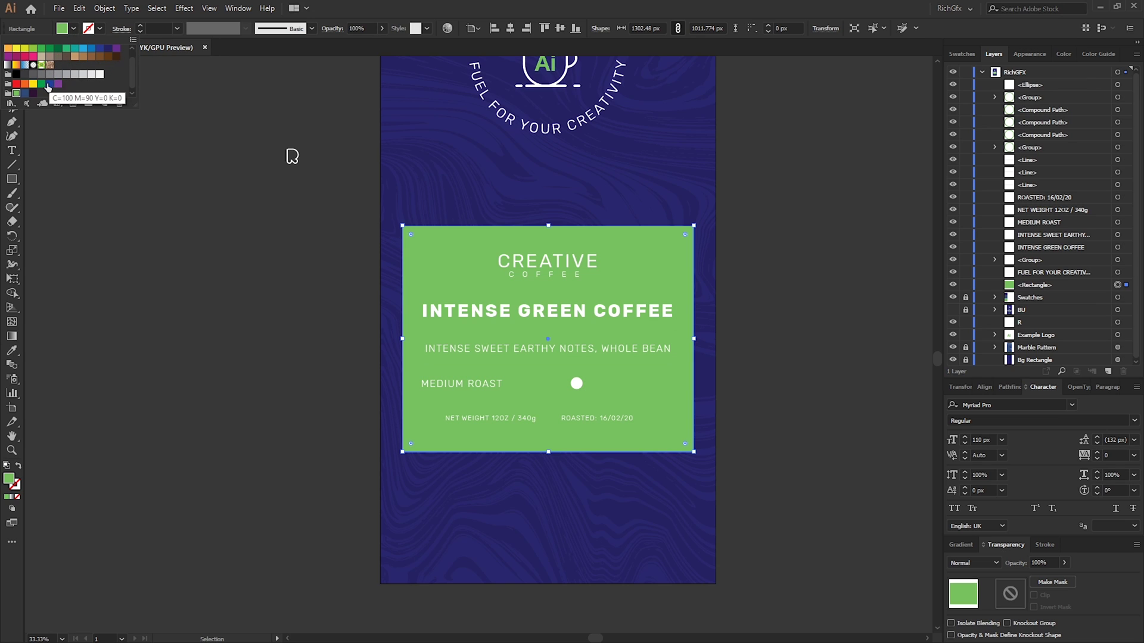
click(33, 93)
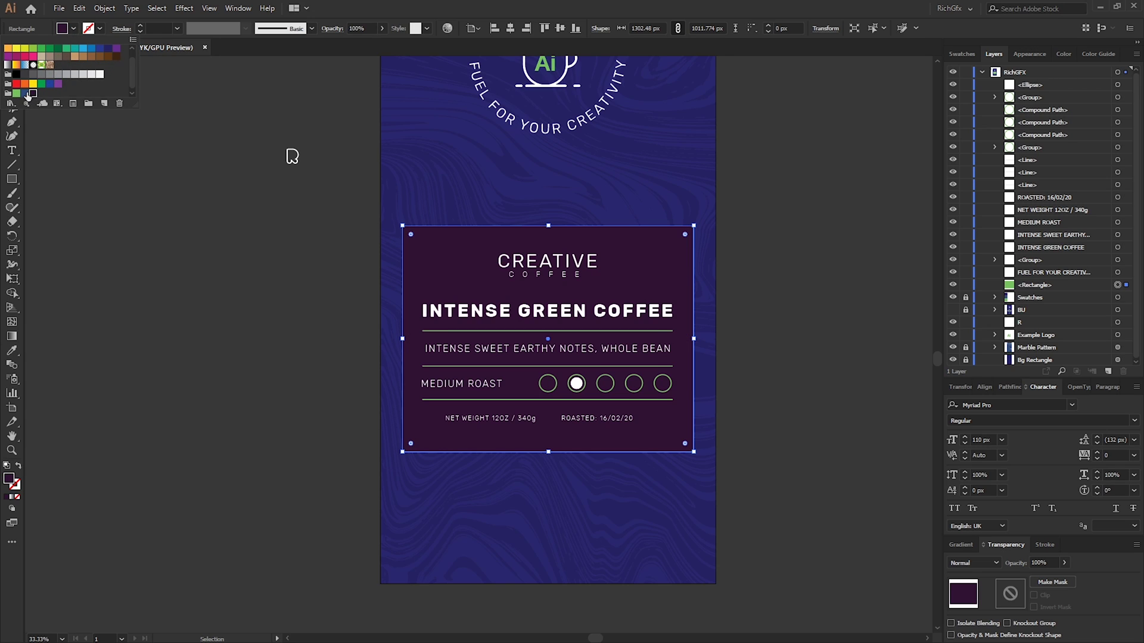
key(Escape)
scroll(199, 184, up, 5)
key(i)
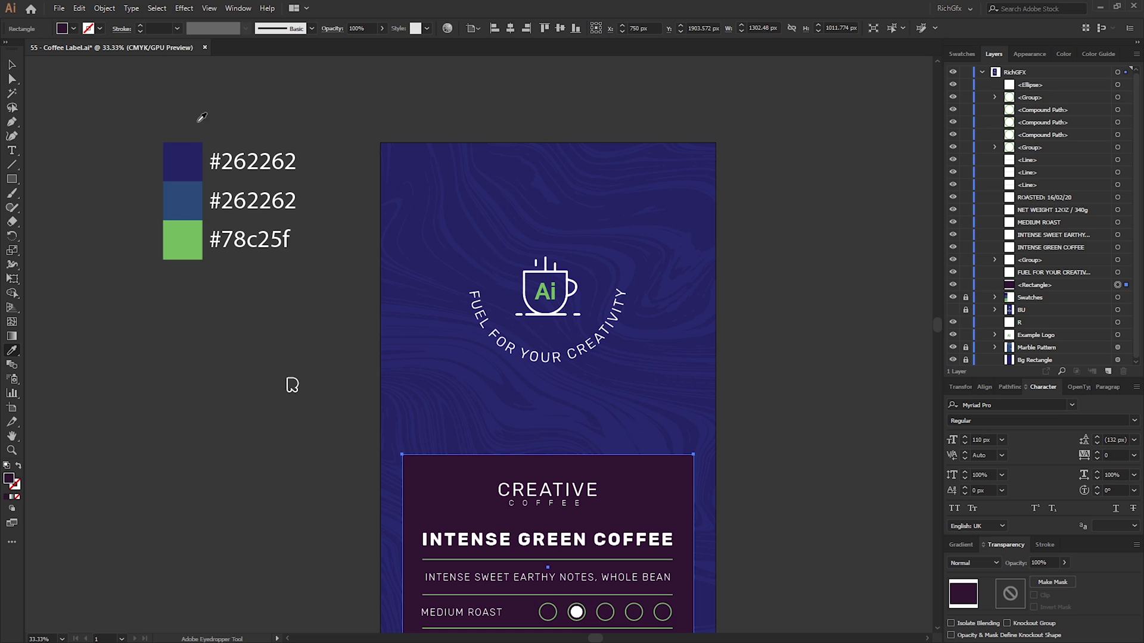
click(187, 149)
- Move the R logo to the label's bottom centre and centre a copied roast circle around it
scroll(292, 384, down, 5)
key(v)
click(306, 149)
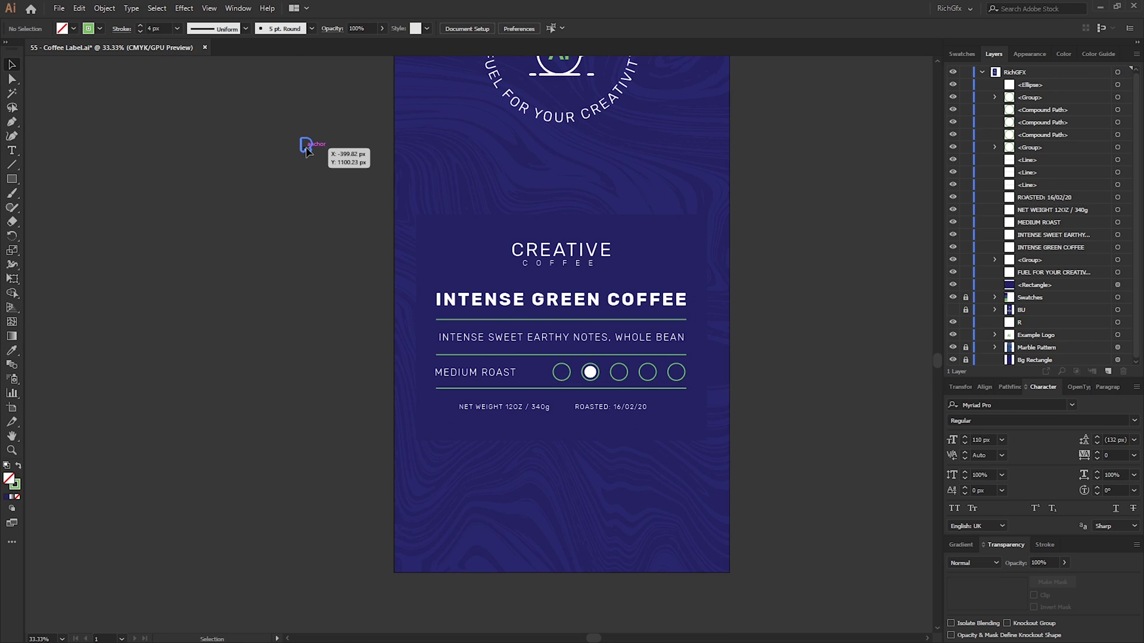
drag(306, 149, 566, 549)
click(777, 443)
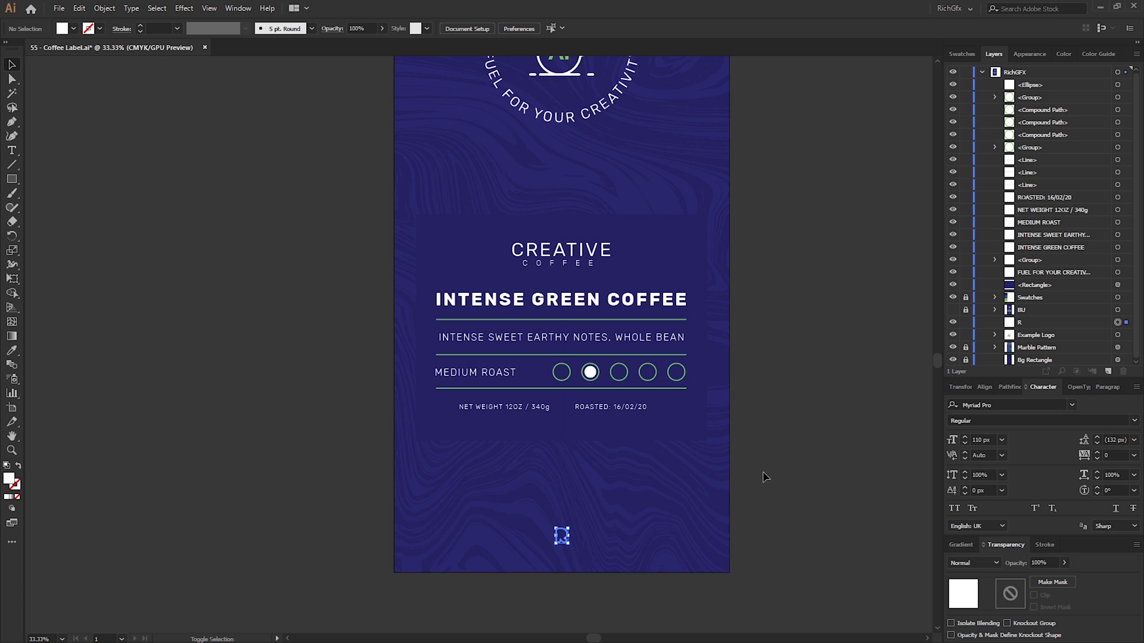
click(763, 475)
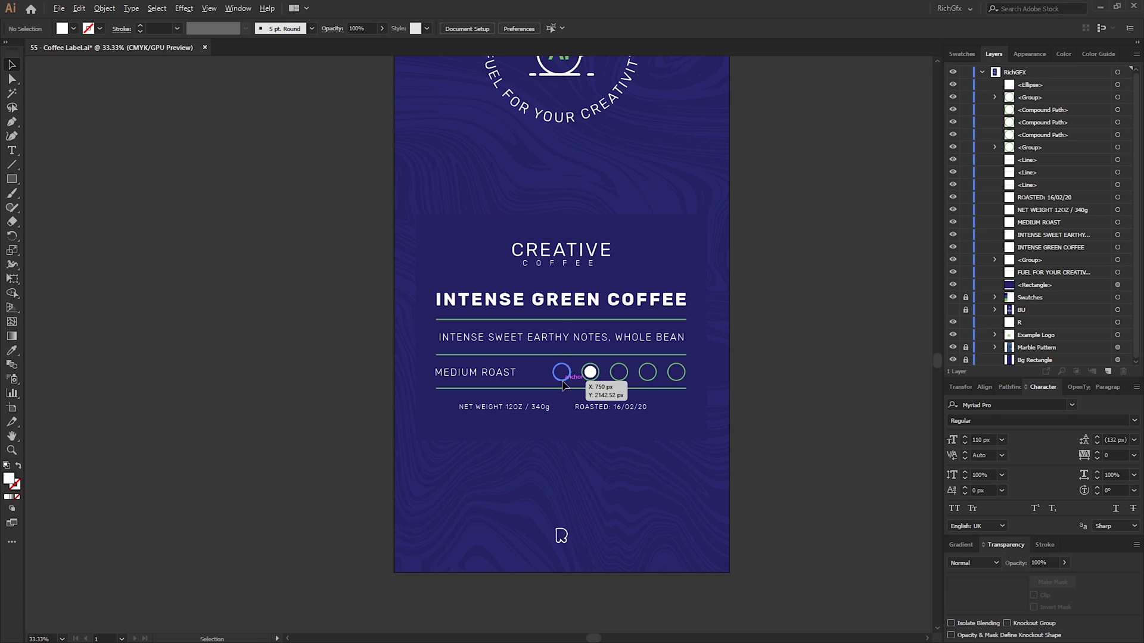
drag(561, 374, 562, 539)
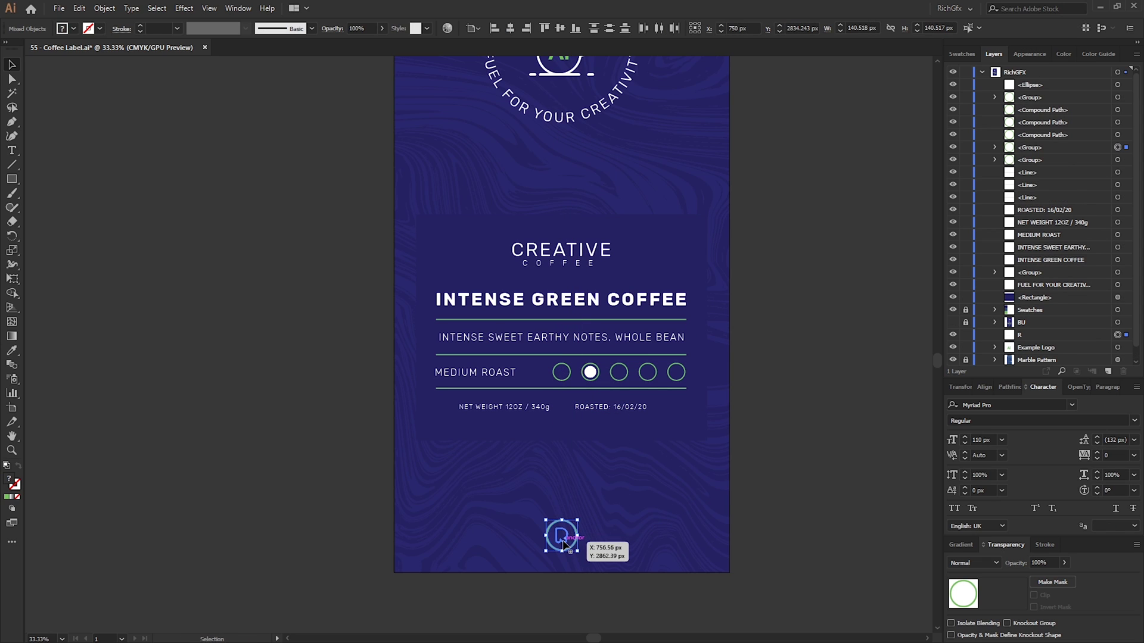
shift+click(561, 536)
click(510, 28)
click(763, 467)
- Draw a vertical line from the MEDIUM ROAST divider down to the logo circle
key(backslash)
mouse_move(561, 476)
mouse_down()
mouse_move(685, 476)
mouse_move(564, 603)
mouse_move(561, 522)
mouse_up()
key(a)
drag(561, 354, 561, 388)
click(861, 490)
key(ctrl+minus)
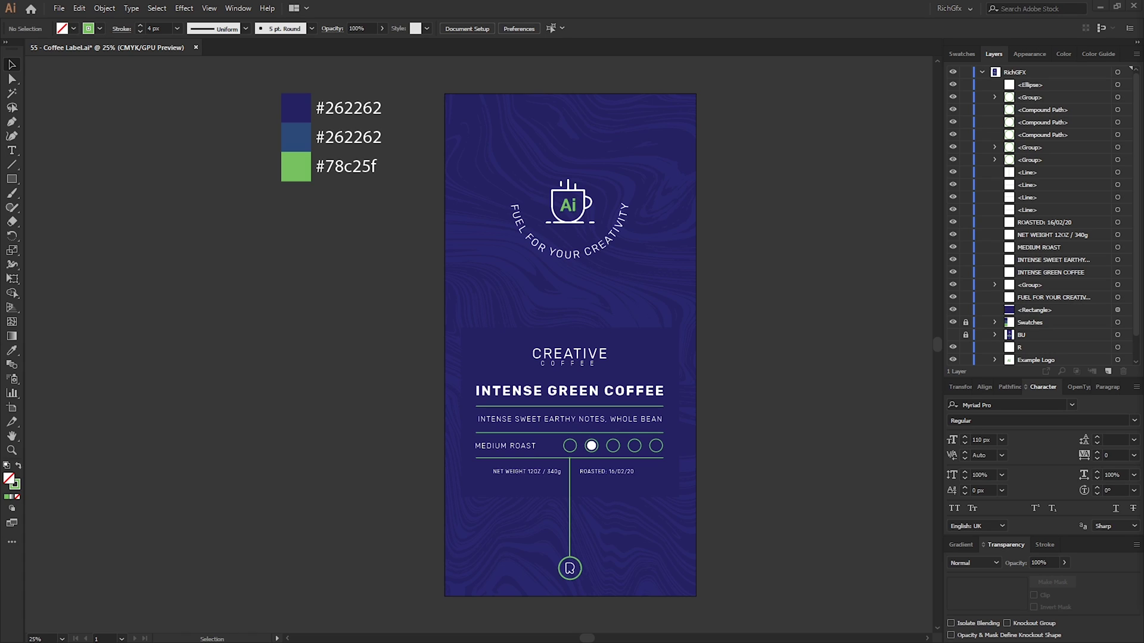
- Unlock the Marble Pattern layer, select all the artwork, and group it
scroll(1054, 240, down, 1)
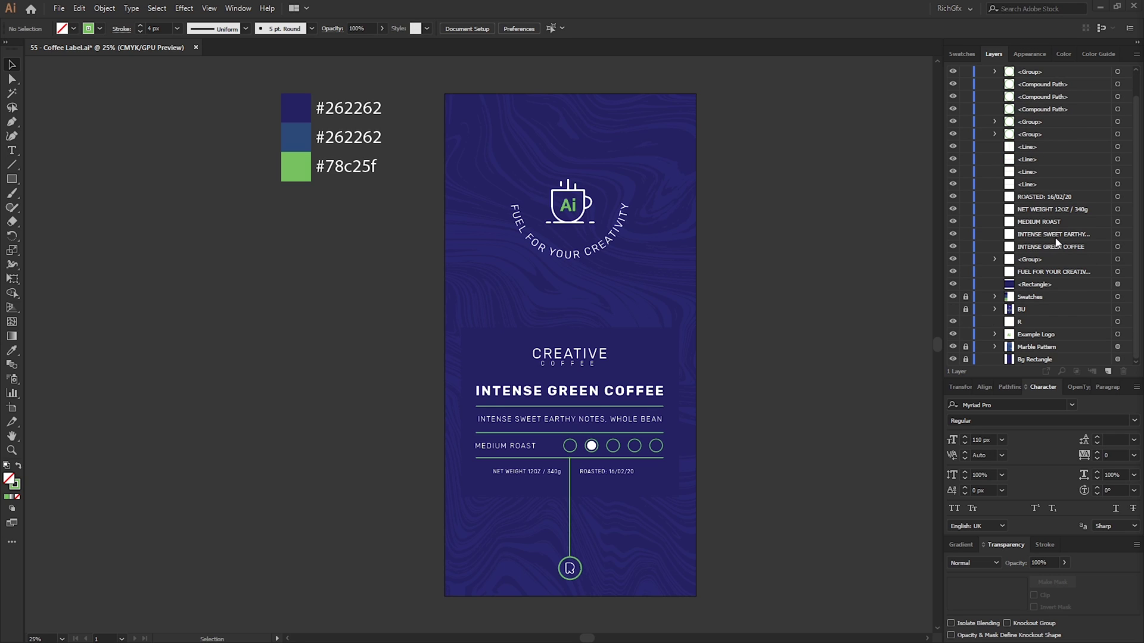
click(966, 348)
key(ctrl+a)
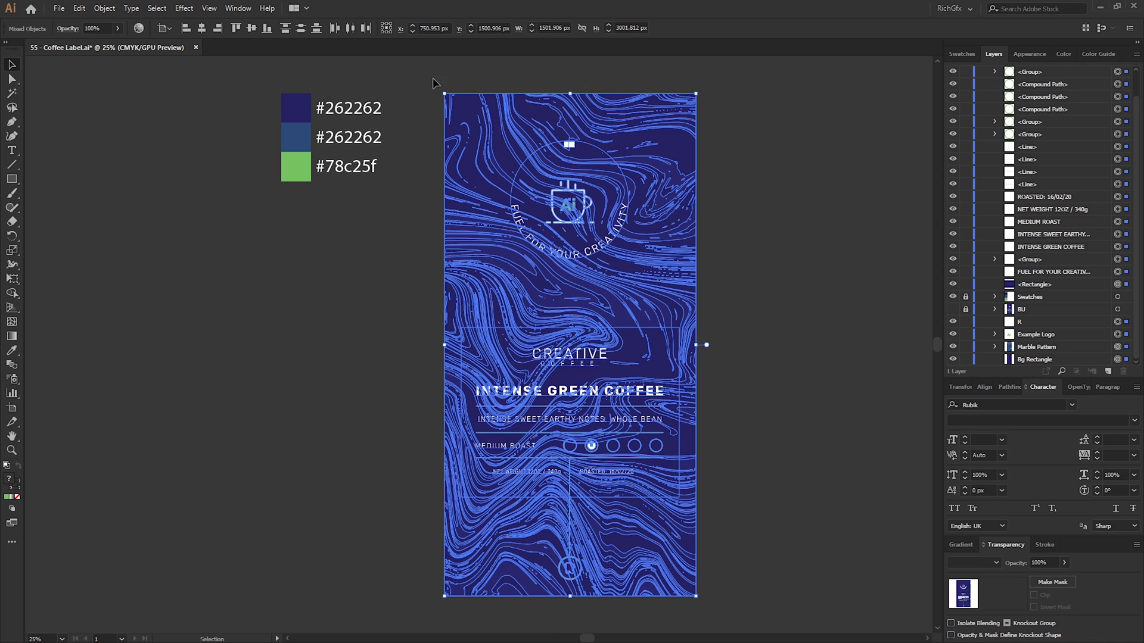
click(103, 8)
click(128, 63)
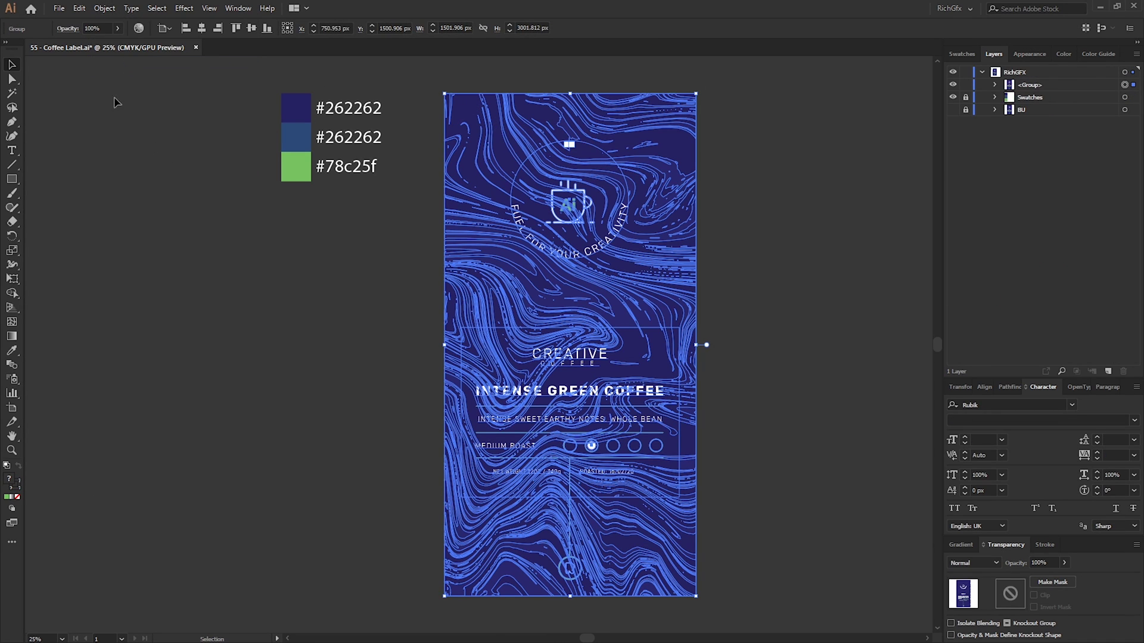
click(80, 8)
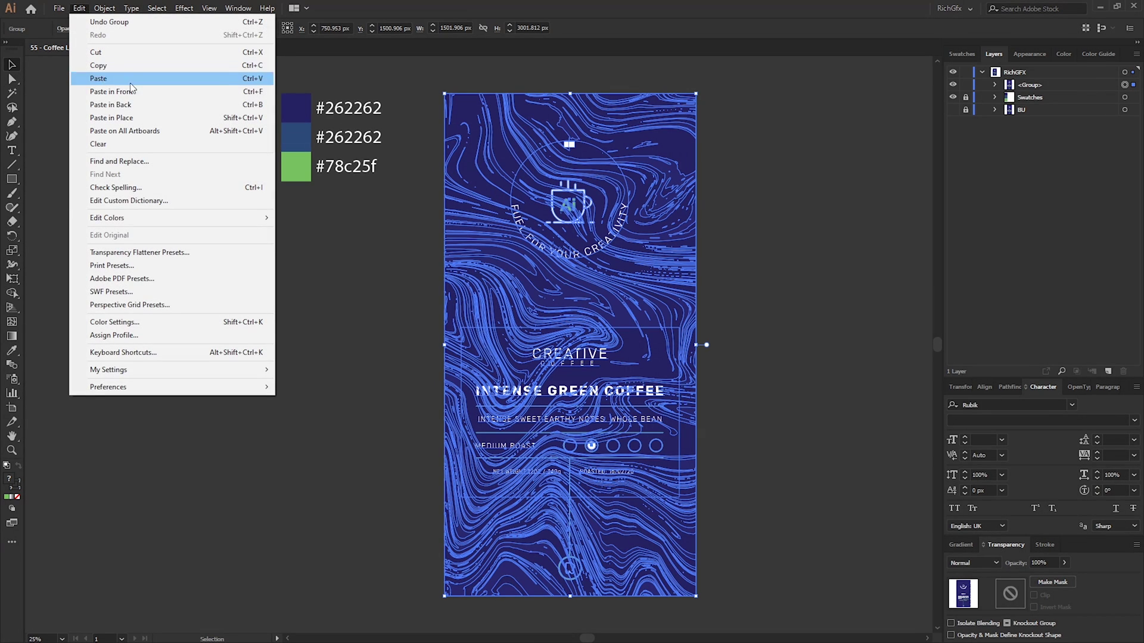
- In Recolor Artwork, link harmony colours and shift them to a burgundy-purple scheme with a tan accent
mouse_move(145, 219)
click(350, 218)
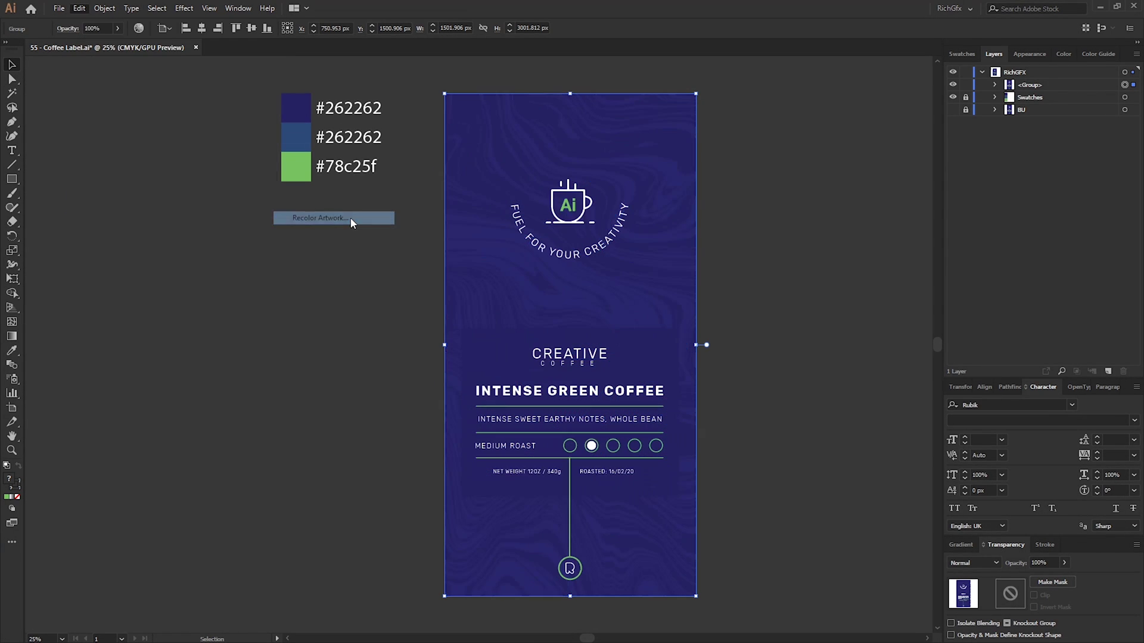
drag(301, 125, 285, 139)
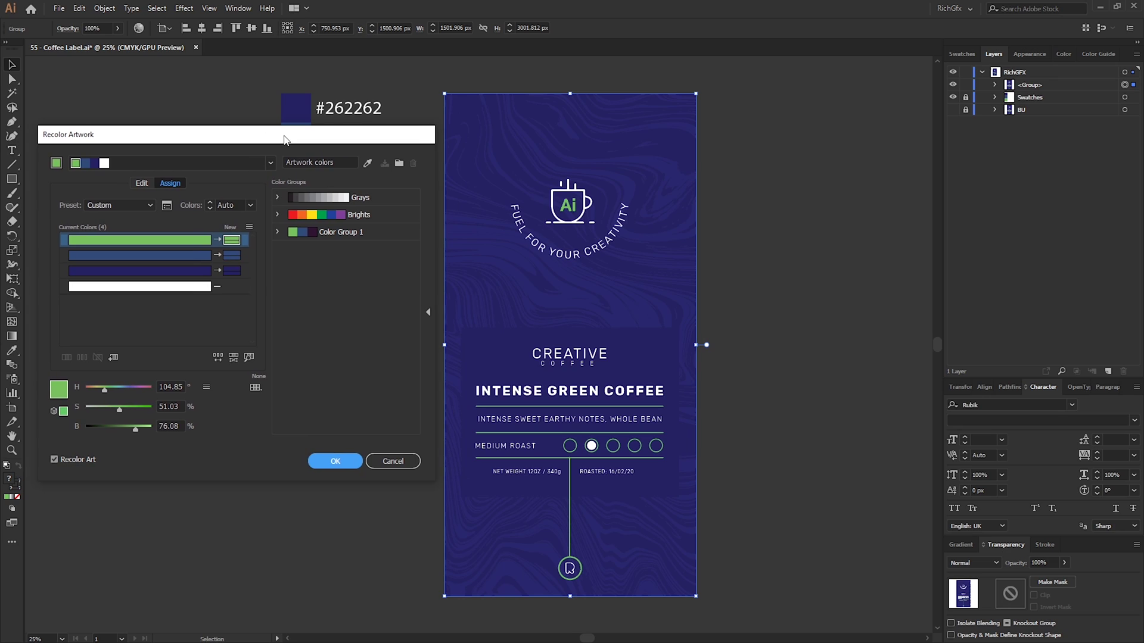
click(142, 186)
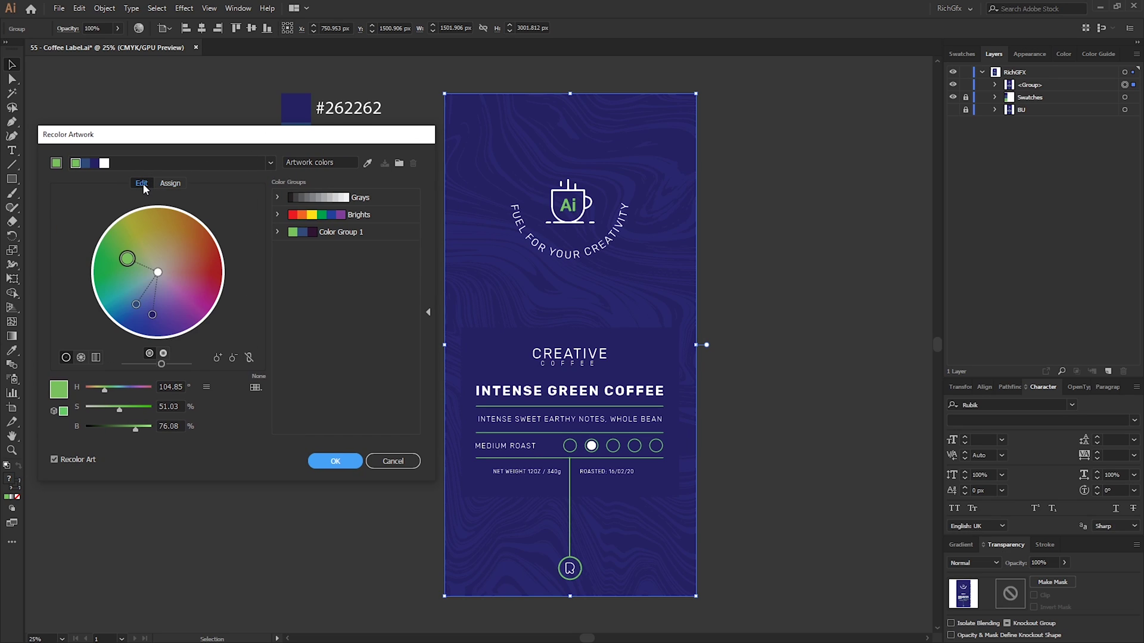
click(248, 357)
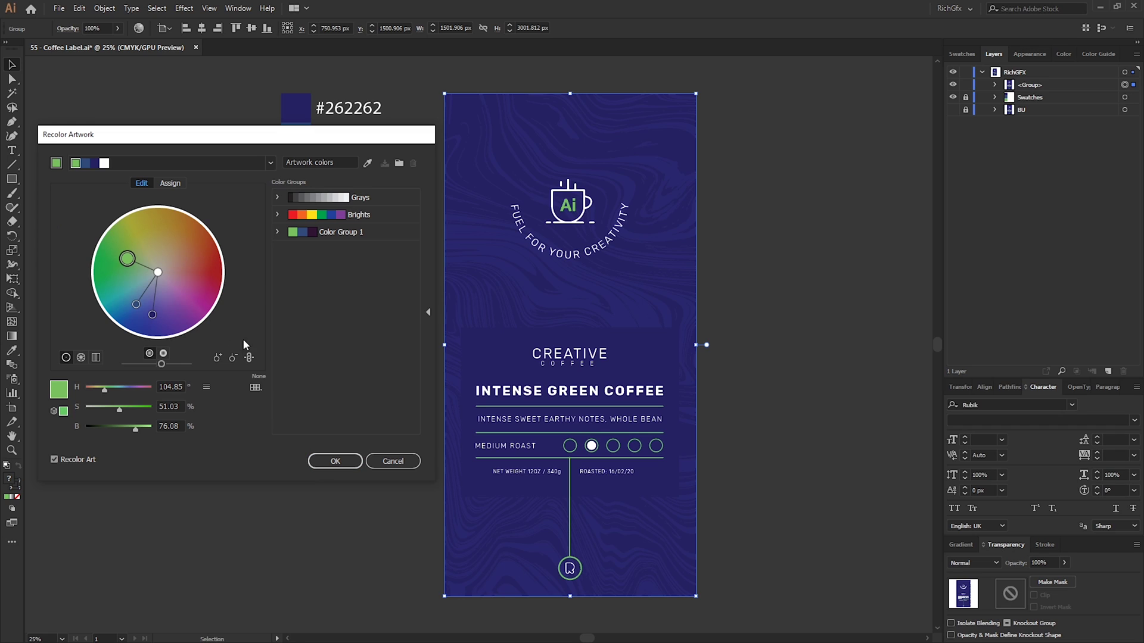
mouse_move(126, 258)
mouse_down()
mouse_move(150, 242)
mouse_move(119, 294)
mouse_move(137, 268)
mouse_up()
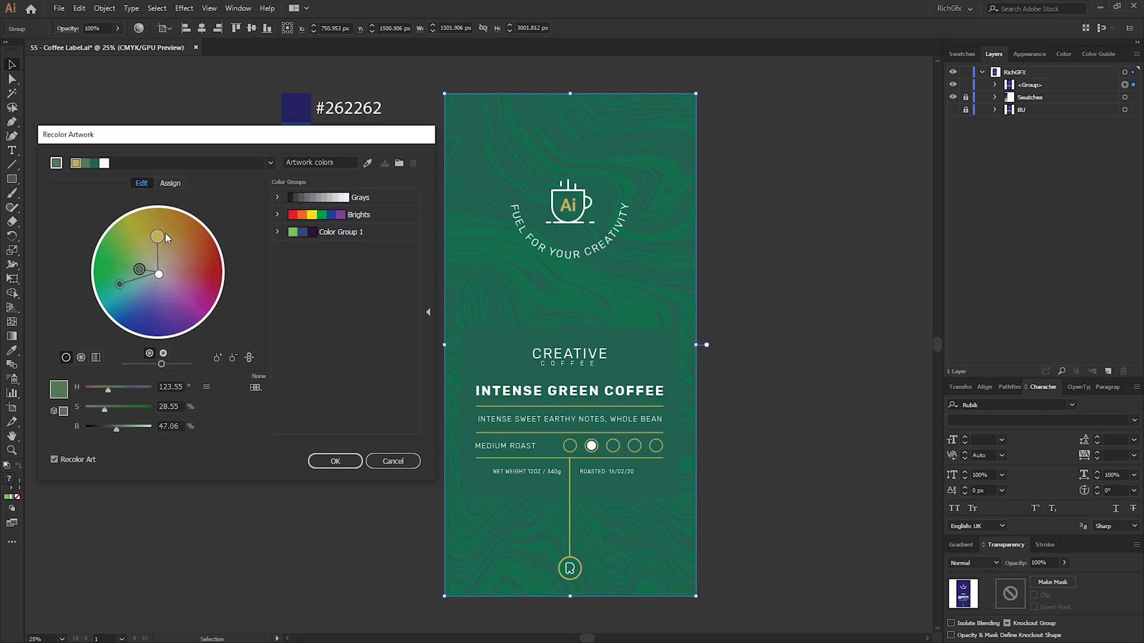
drag(158, 239, 136, 322)
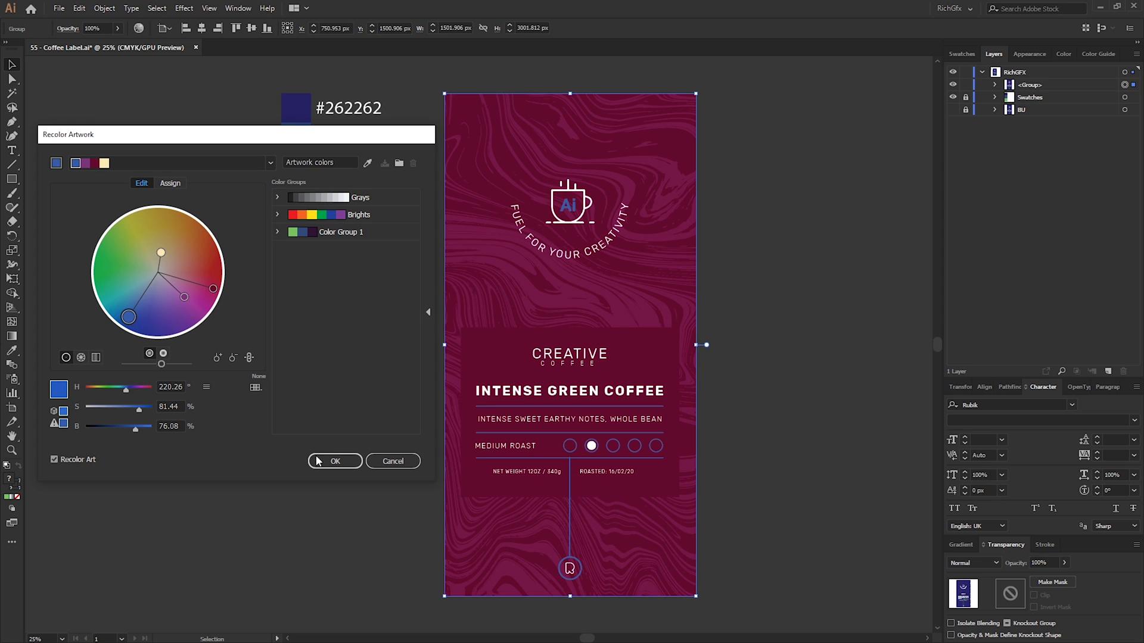
click(334, 461)
- Duplicate the recoloured label to the right of the original
click(777, 286)
drag(746, 411, 575, 389)
drag(388, 175, 664, 176)
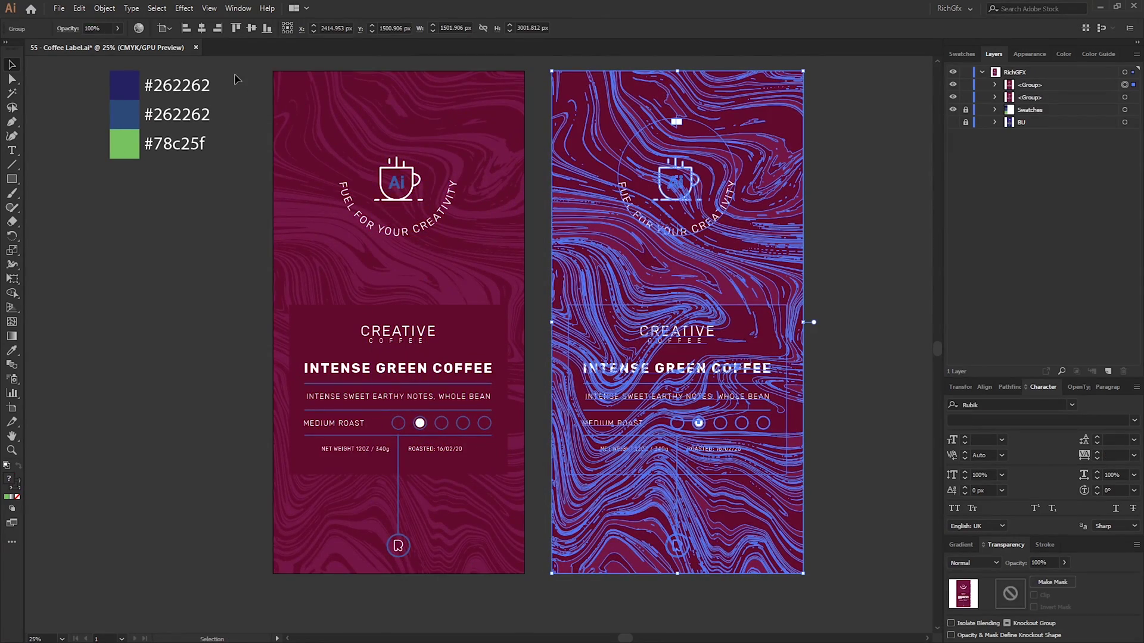
- In Recolor Artwork, drag the duplicate's base colour to green, previewing a navy-and-green scheme
click(79, 8)
mouse_move(208, 218)
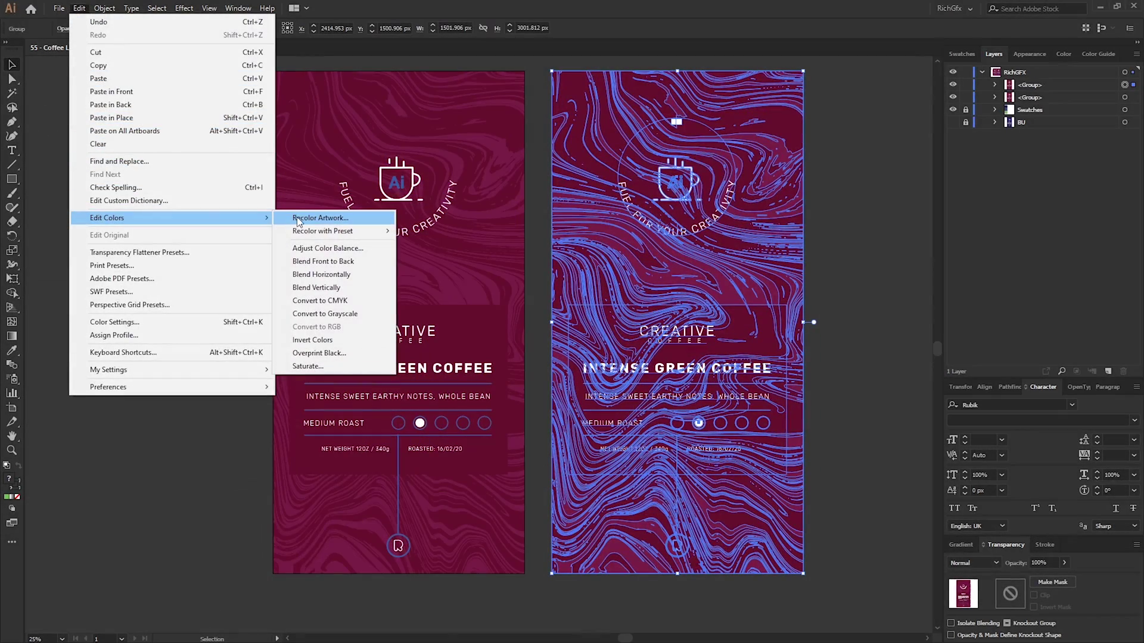
click(305, 218)
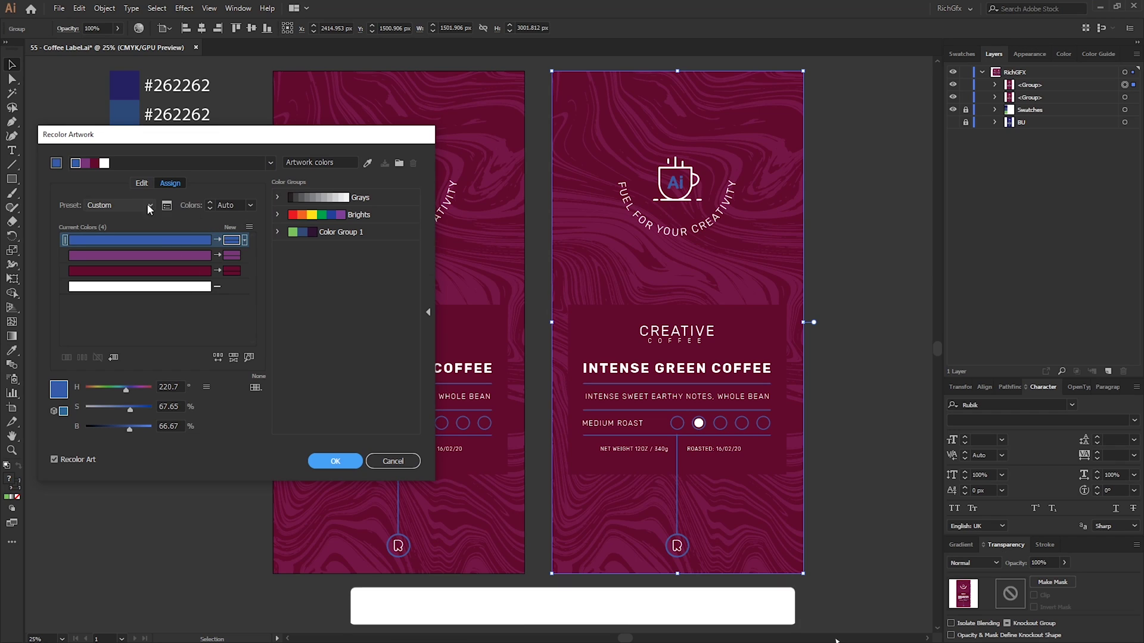
click(147, 185)
mouse_move(133, 309)
mouse_down()
mouse_move(115, 279)
mouse_move(124, 261)
mouse_up()
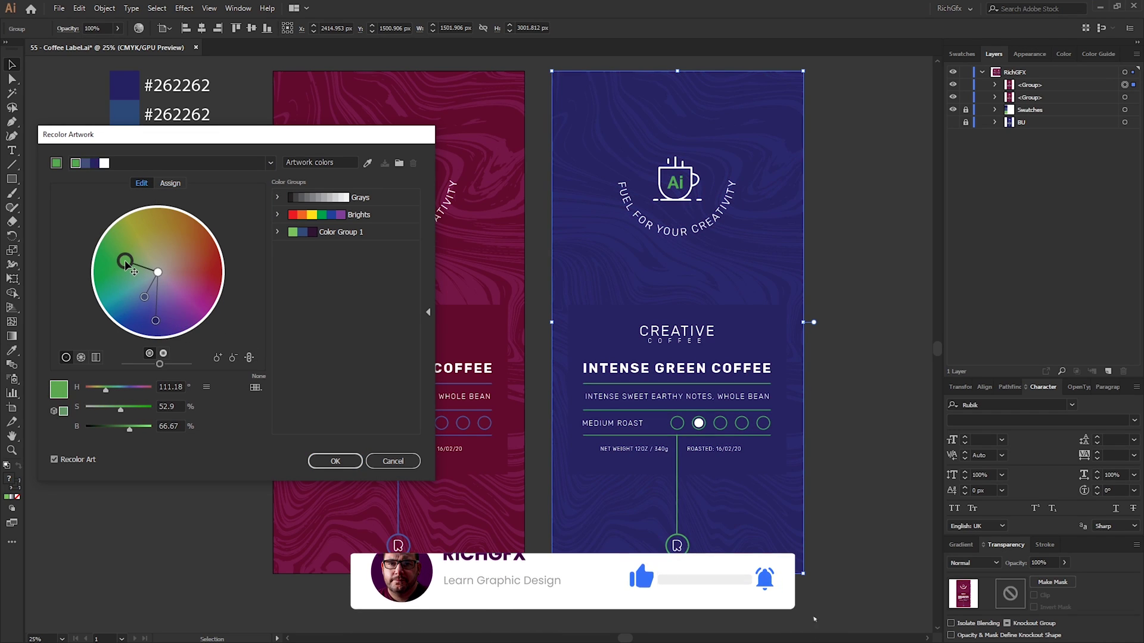